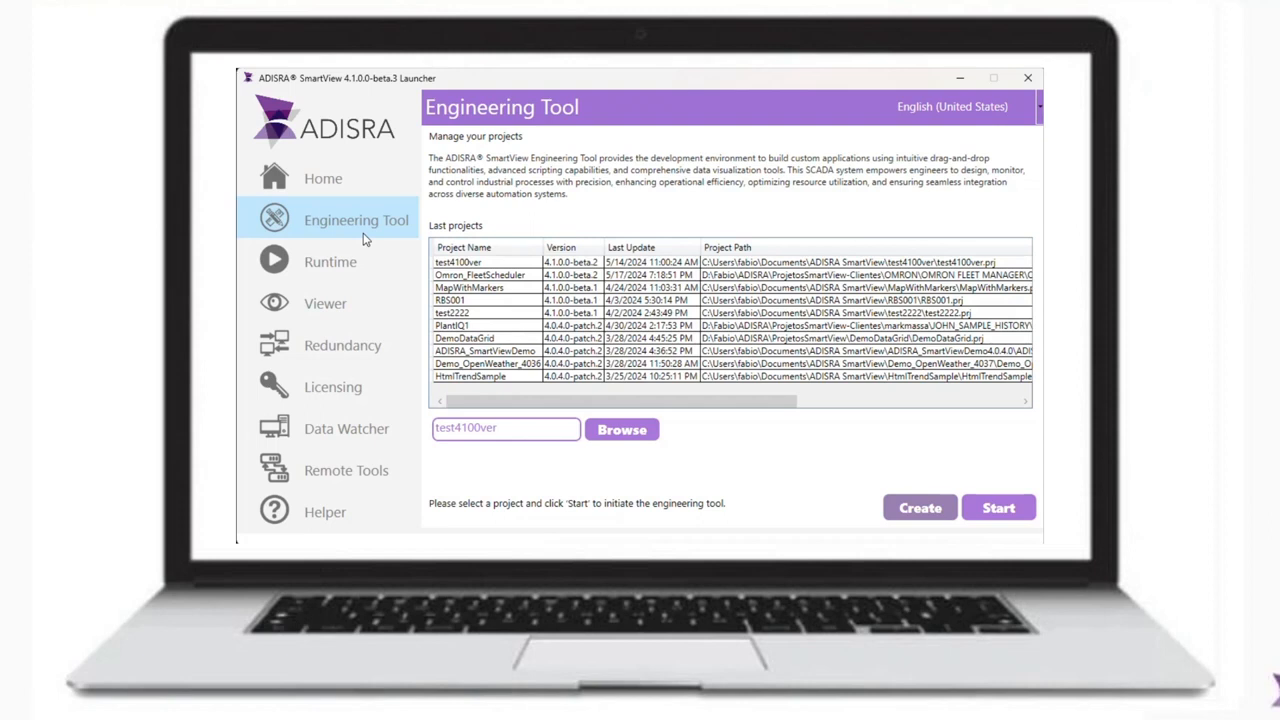
Review the launcher's Runtime, Viewer, Redundancy, Licensing, Data Watcher, Remote Tools and Helper pages, and its interface language options
{"action": "left_click", "coordinate": [340, 262]}
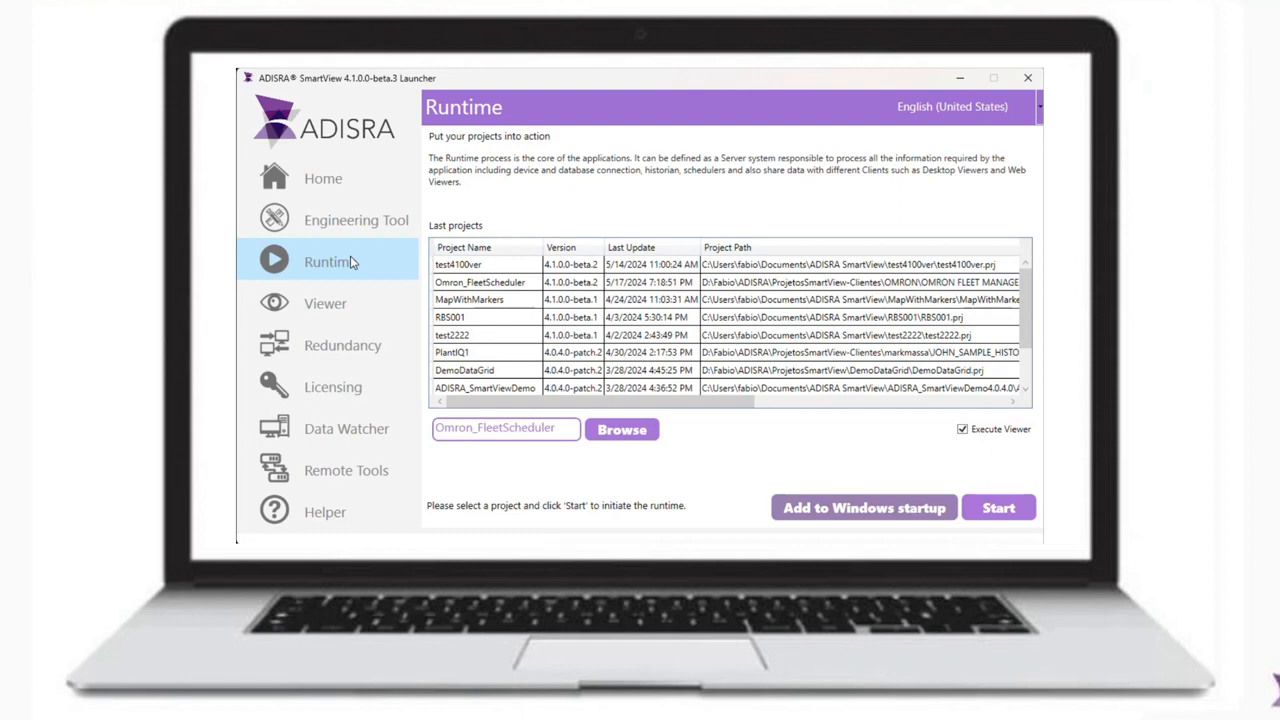
{"action": "left_click", "coordinate": [332, 300]}
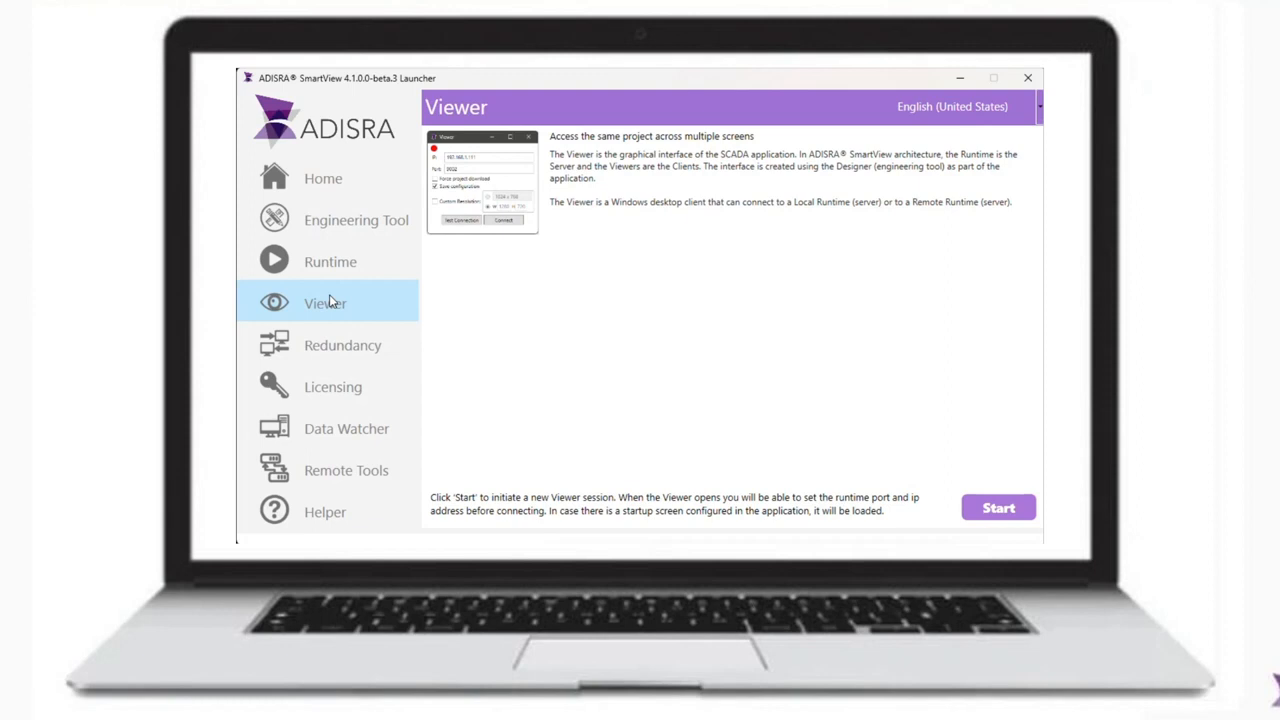
{"action": "left_click", "coordinate": [309, 340]}
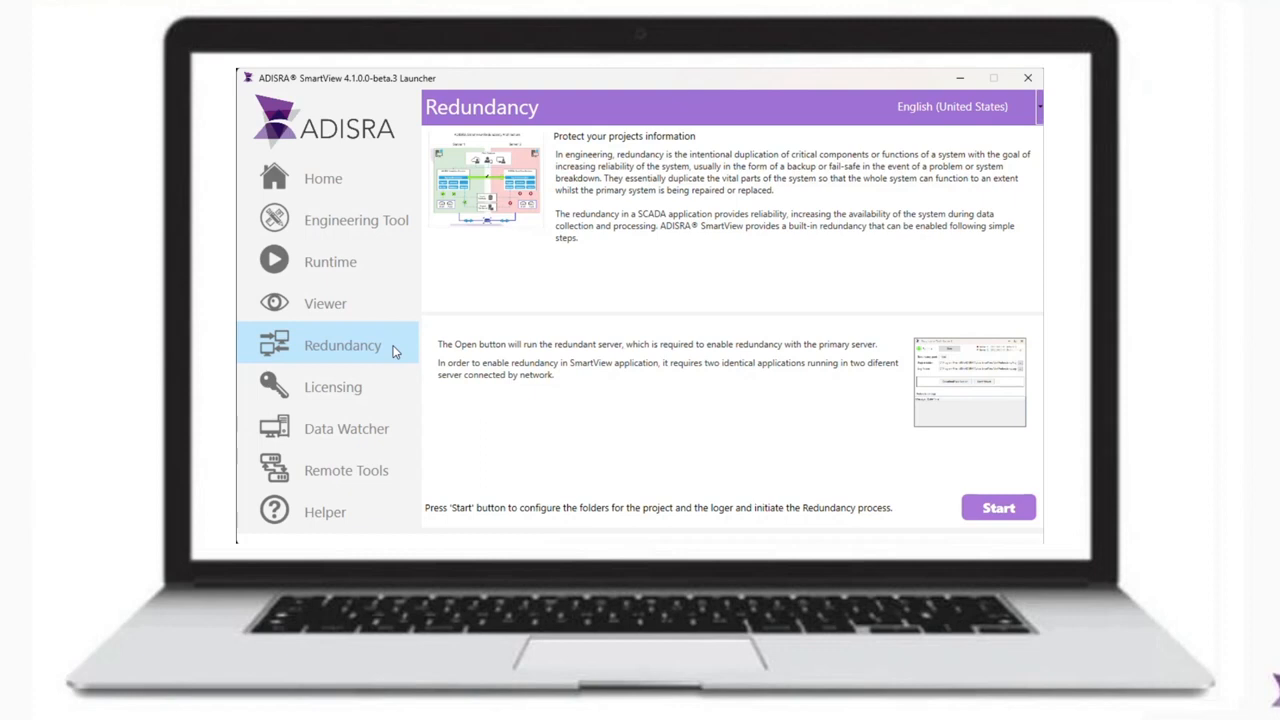
{"action": "left_click", "coordinate": [382, 380]}
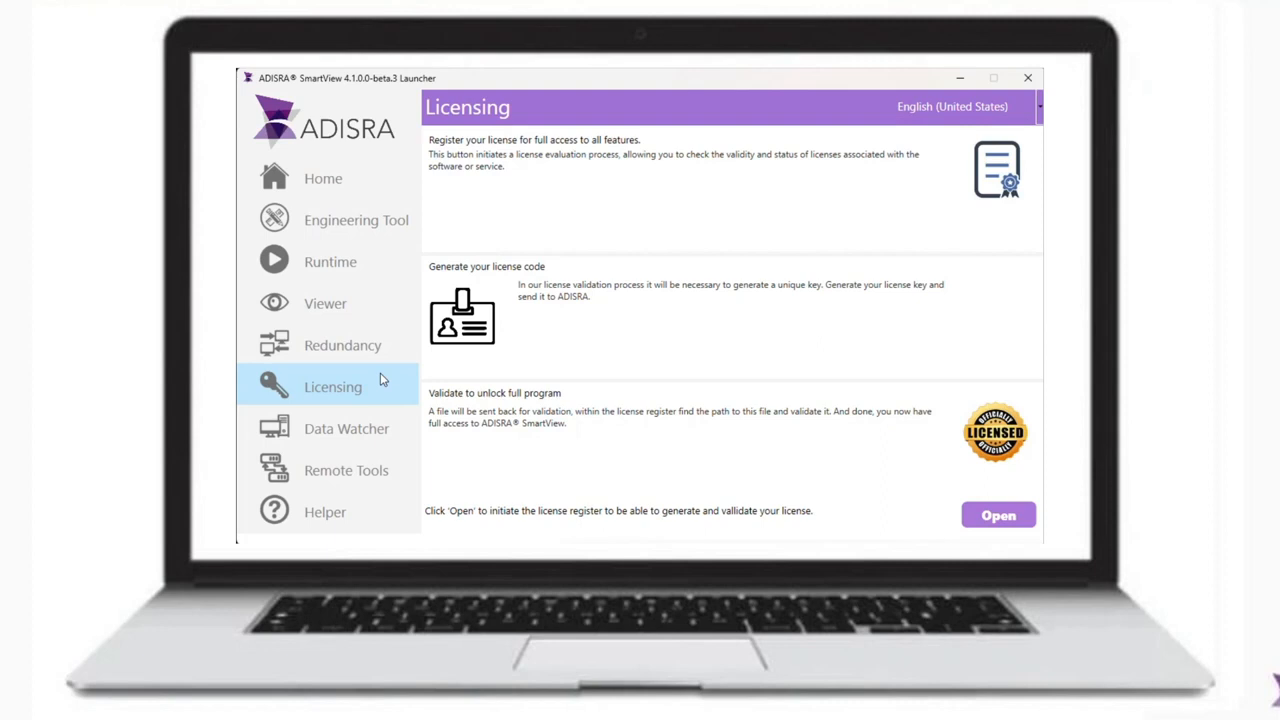
{"action": "left_click", "coordinate": [390, 430]}
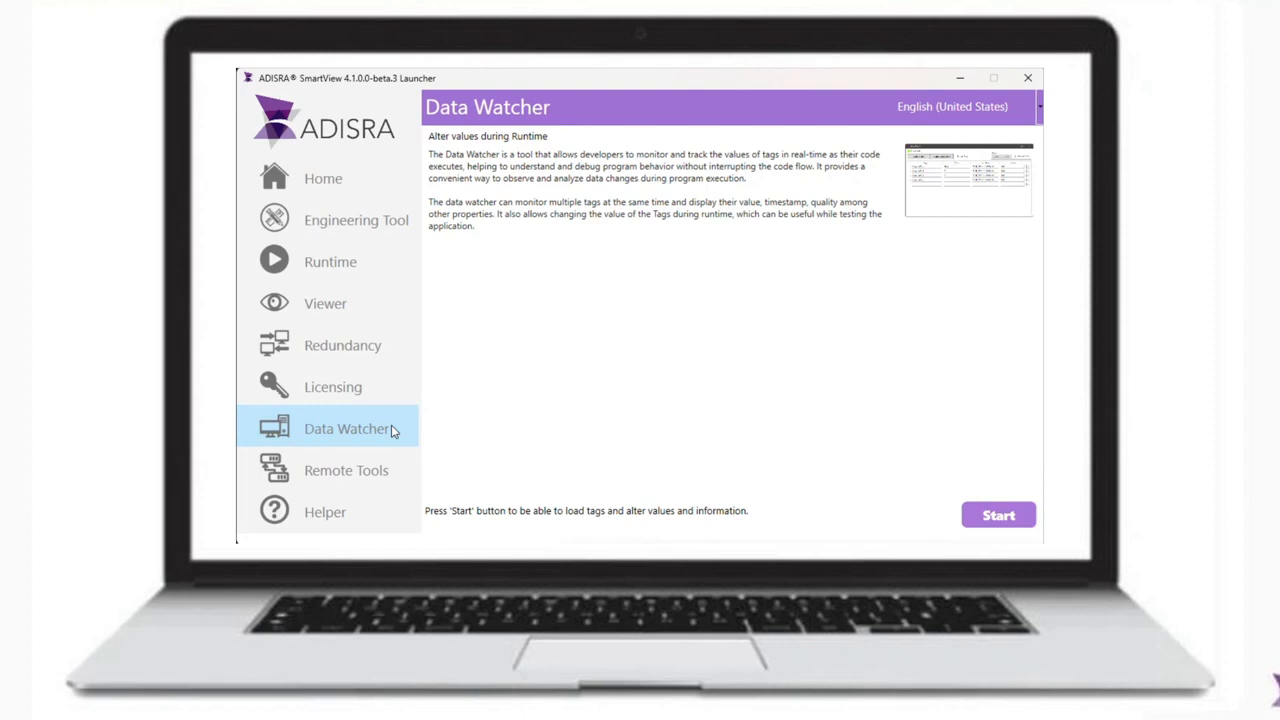
{"action": "left_click", "coordinate": [395, 468]}
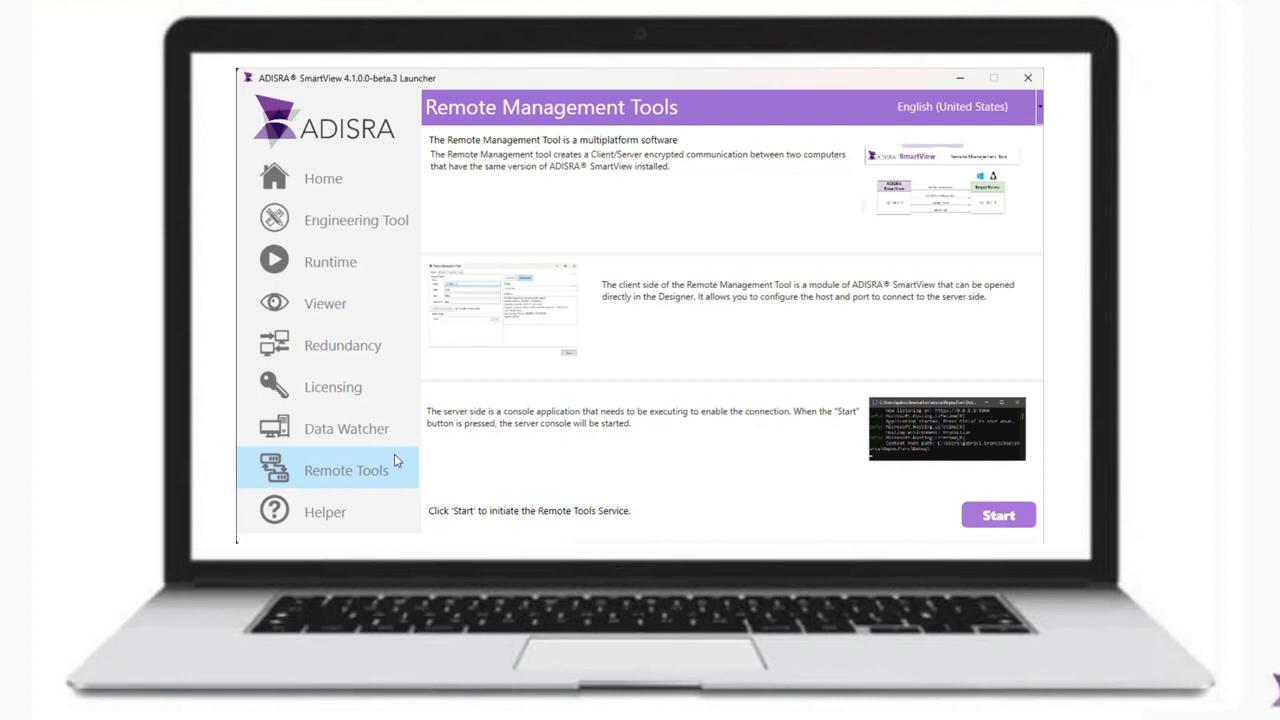
{"action": "left_click", "coordinate": [386, 507]}
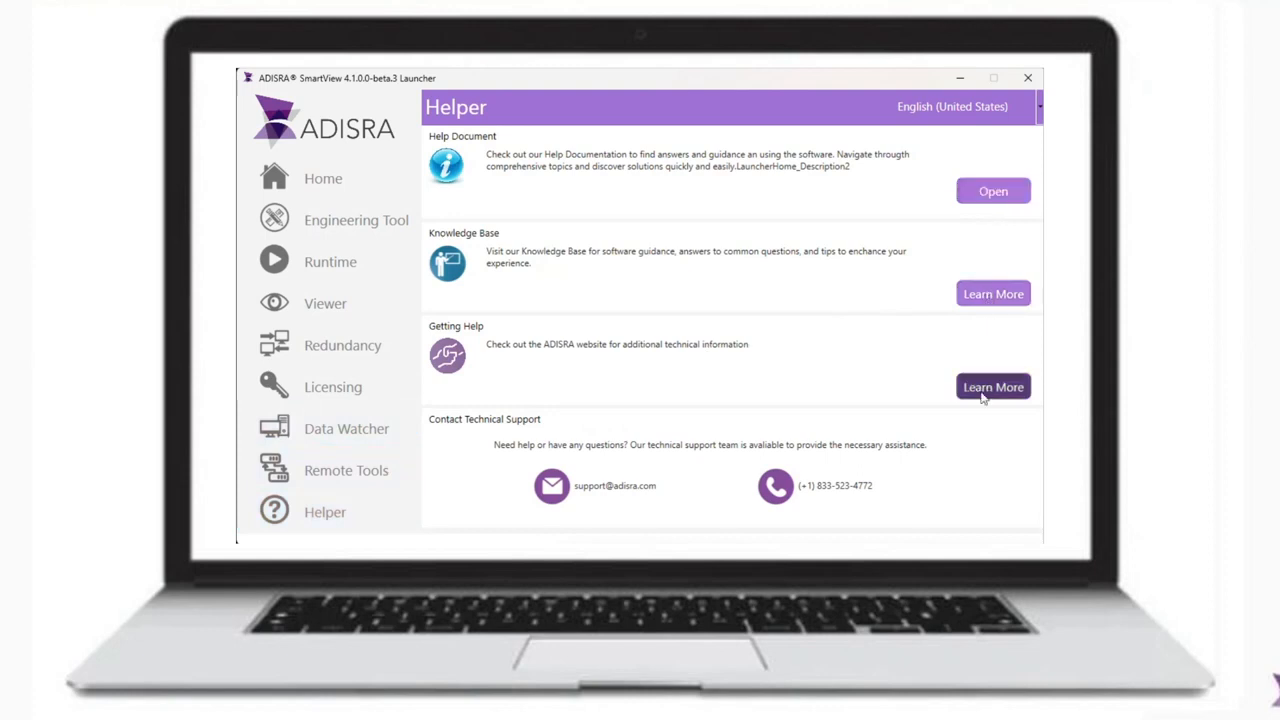
{"action": "left_click", "coordinate": [1038, 110]}
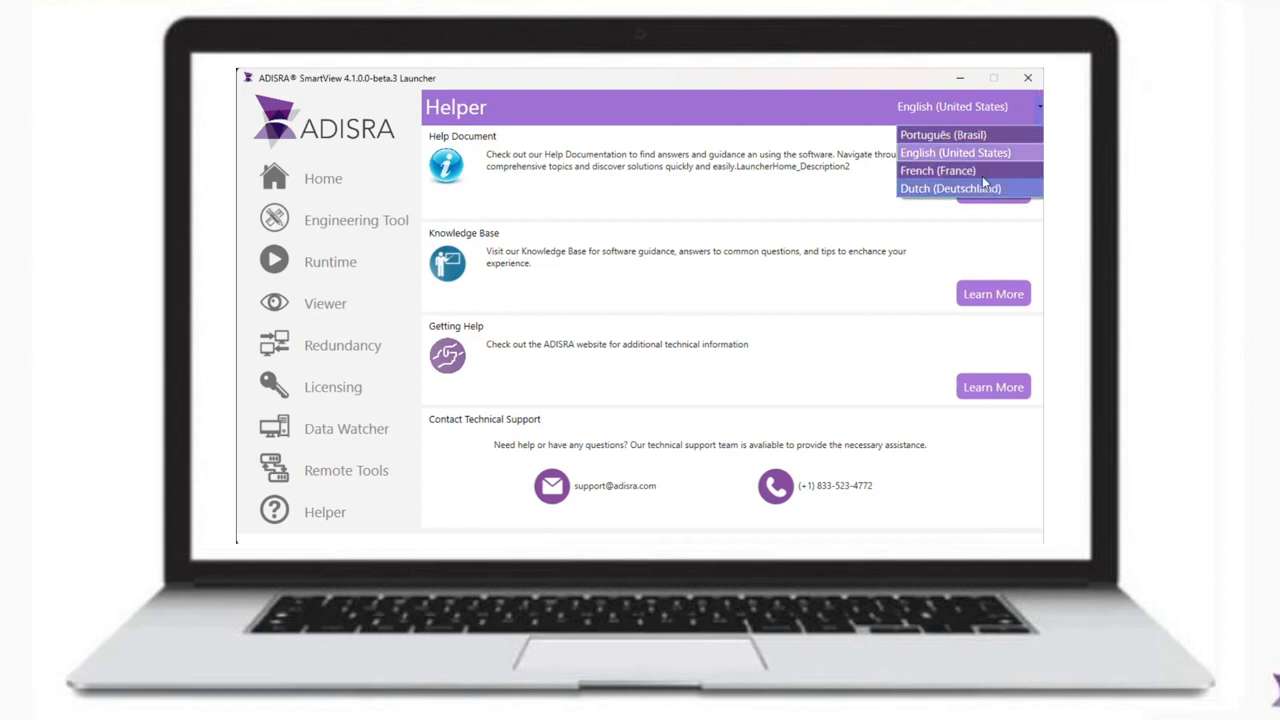
{"action": "left_click", "coordinate": [1040, 108]}
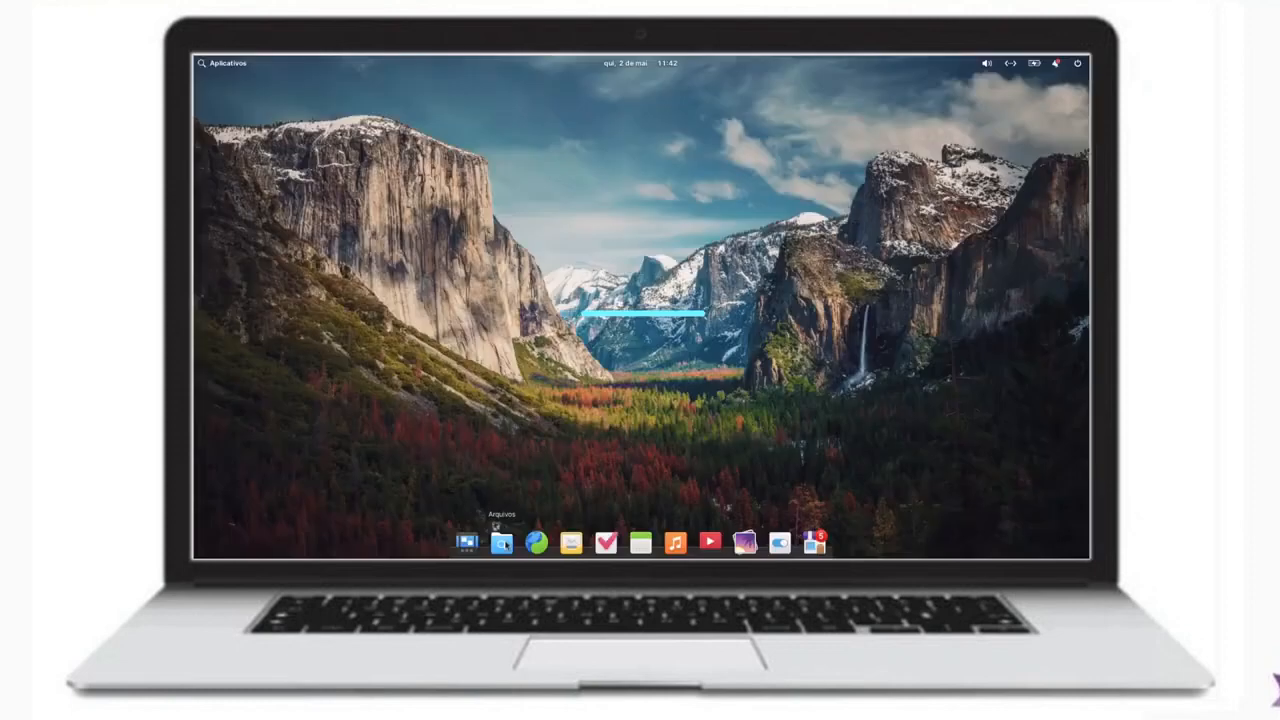
Switch to the Linux file manager and open the shared folder inside Documentos
{"action": "left_click", "coordinate": [505, 545]}
{"action": "left_click", "coordinate": [415, 235]}
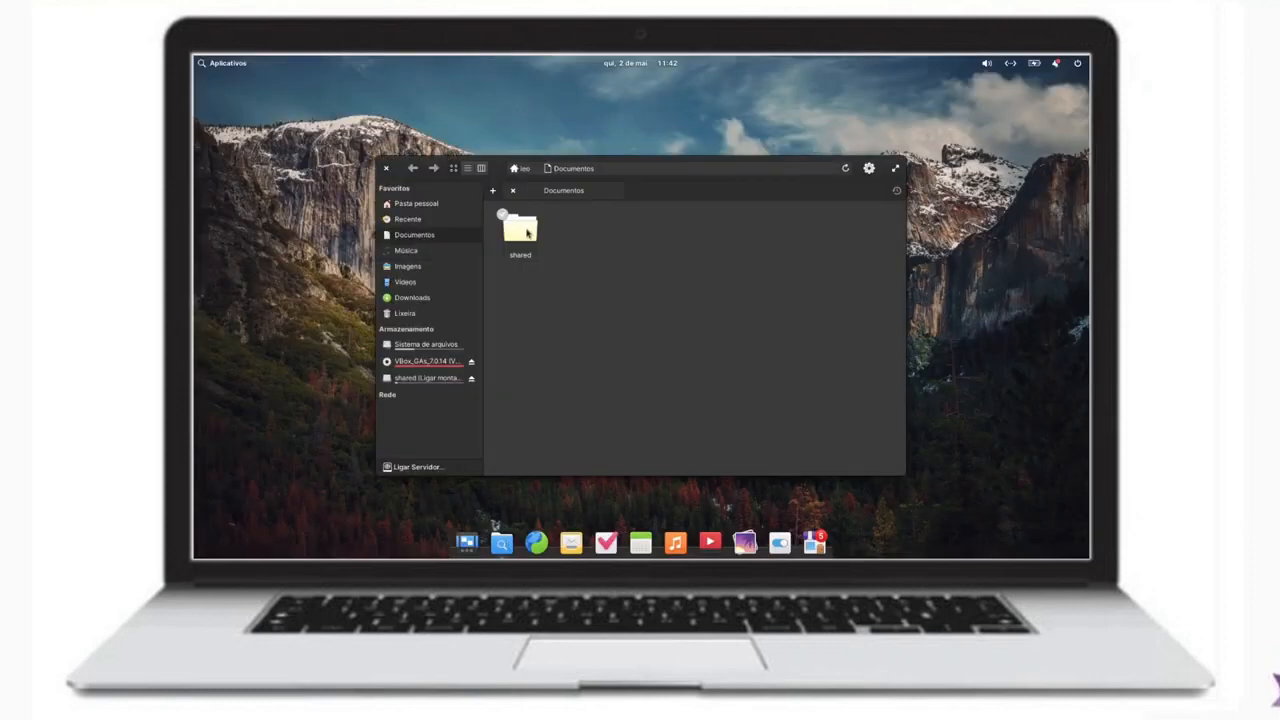
{"action": "left_click", "coordinate": [528, 235]}
{"action": "double_click", "coordinate": [520, 232]}
{"action": "left_click", "coordinate": [815, 167]}
Open a terminal and change to the nested ADISRA-RunTimeLnx-x64/ADISRA-RunTimeLnx-x64 directory inside the shared folder
{"action": "left_click", "coordinate": [225, 66]}
{"action": "left_click", "coordinate": [246, 131]}
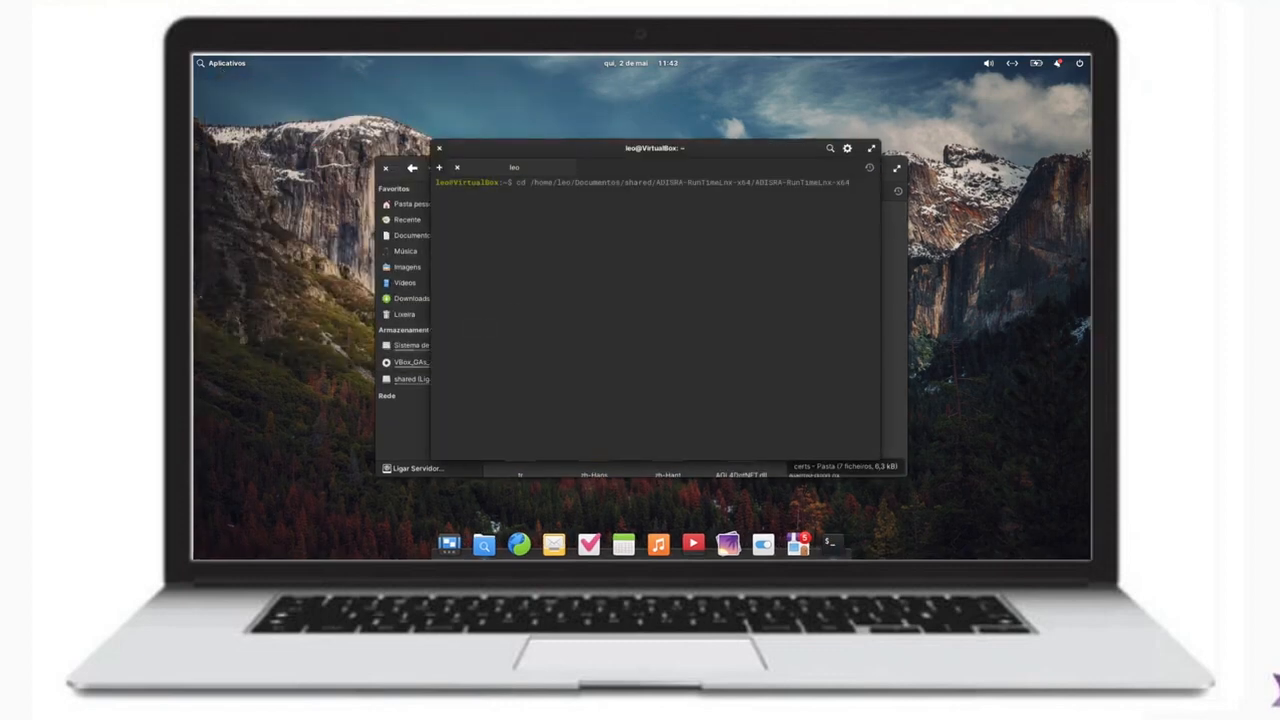
{"action": "key", "text": "Return"}
Begin a superuser command with sudo ./ at the terminal prompt
{"action": "left_click_drag", "start_coordinate": [856, 153], "coordinate": [903, 139]}
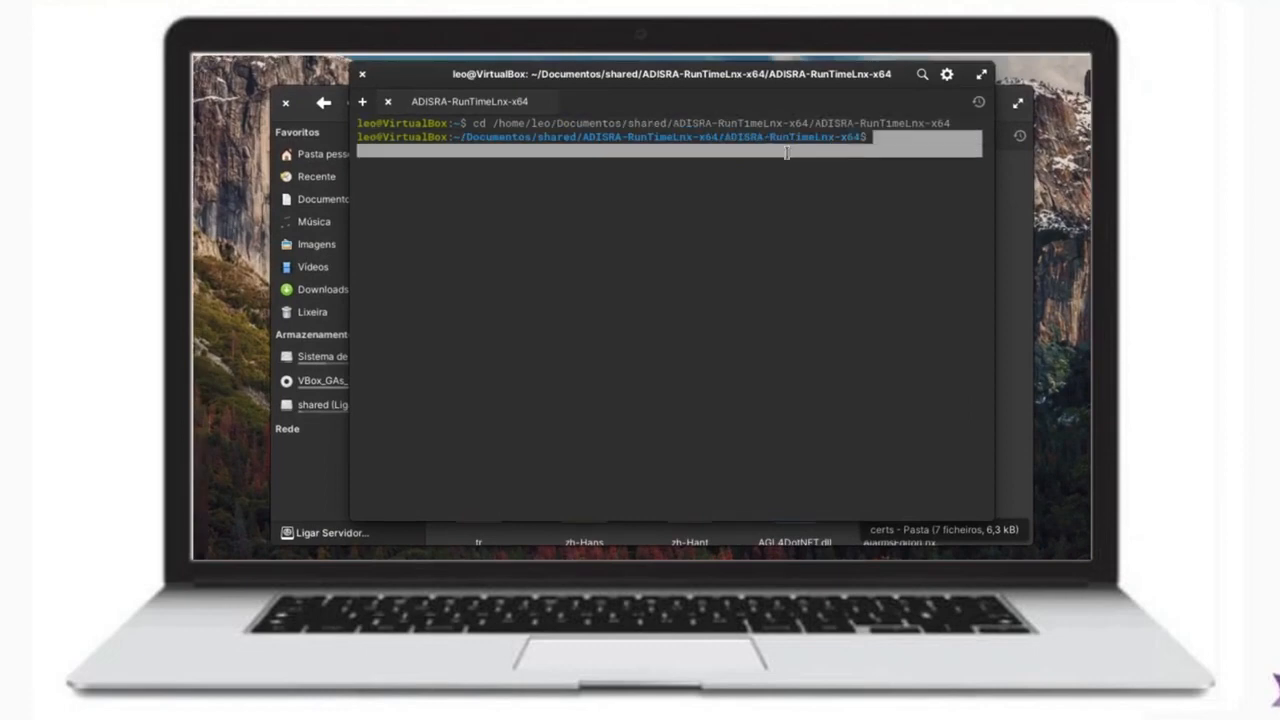
{"action": "left_click", "coordinate": [897, 141]}
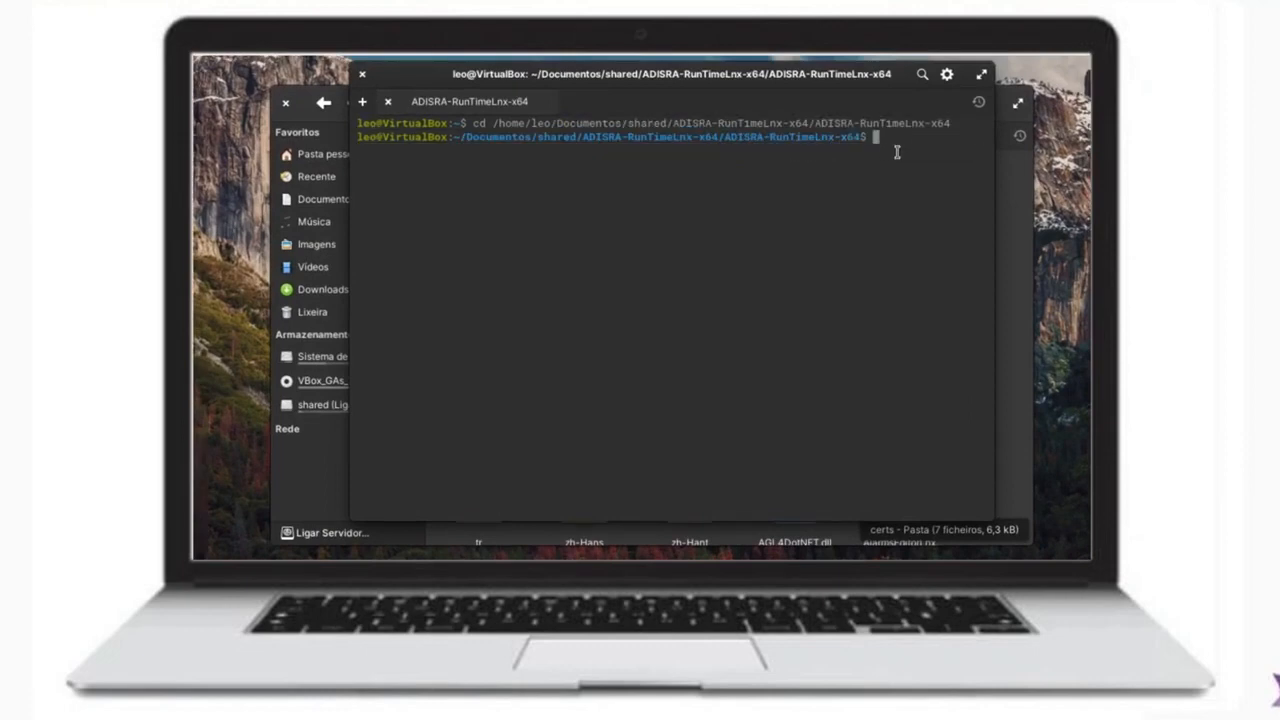
{"action": "type", "text": "sudo ./"}
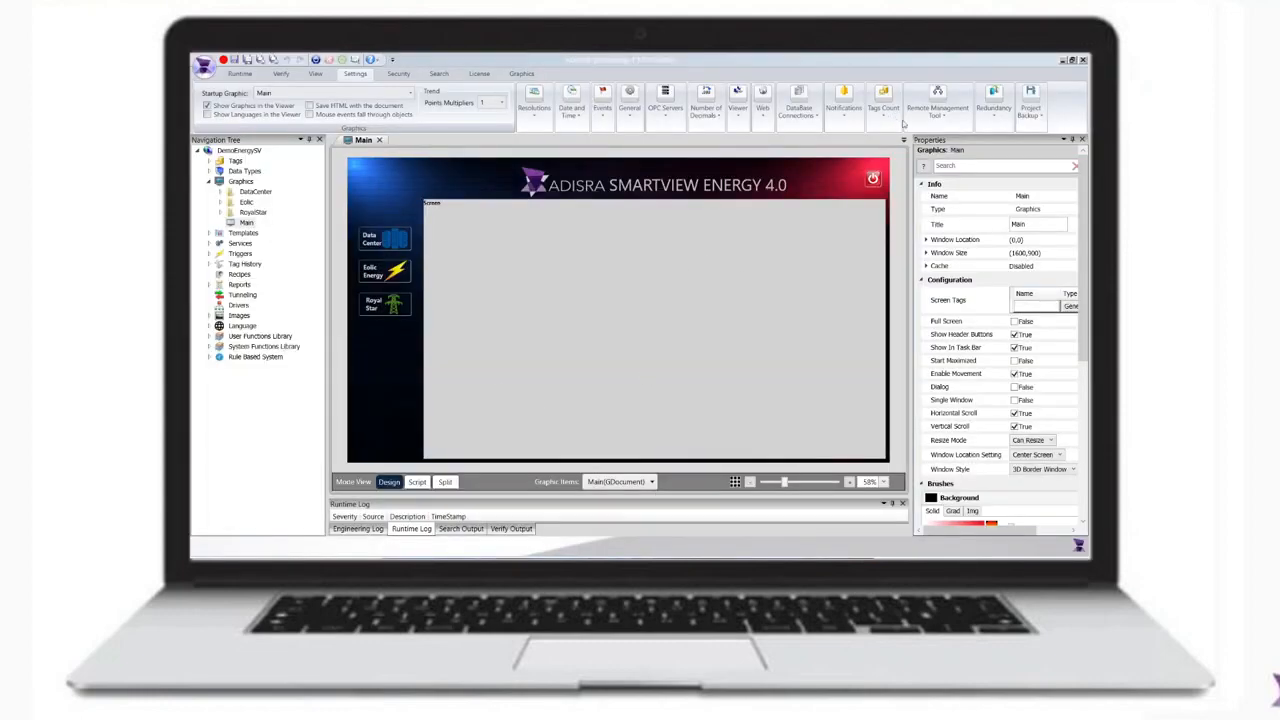
Switch to the SmartView engineering tool and connect the Remote Management Tool to host 192.168.1.139
{"action": "left_click", "coordinate": [936, 110]}
{"action": "left_click", "coordinate": [925, 150]}
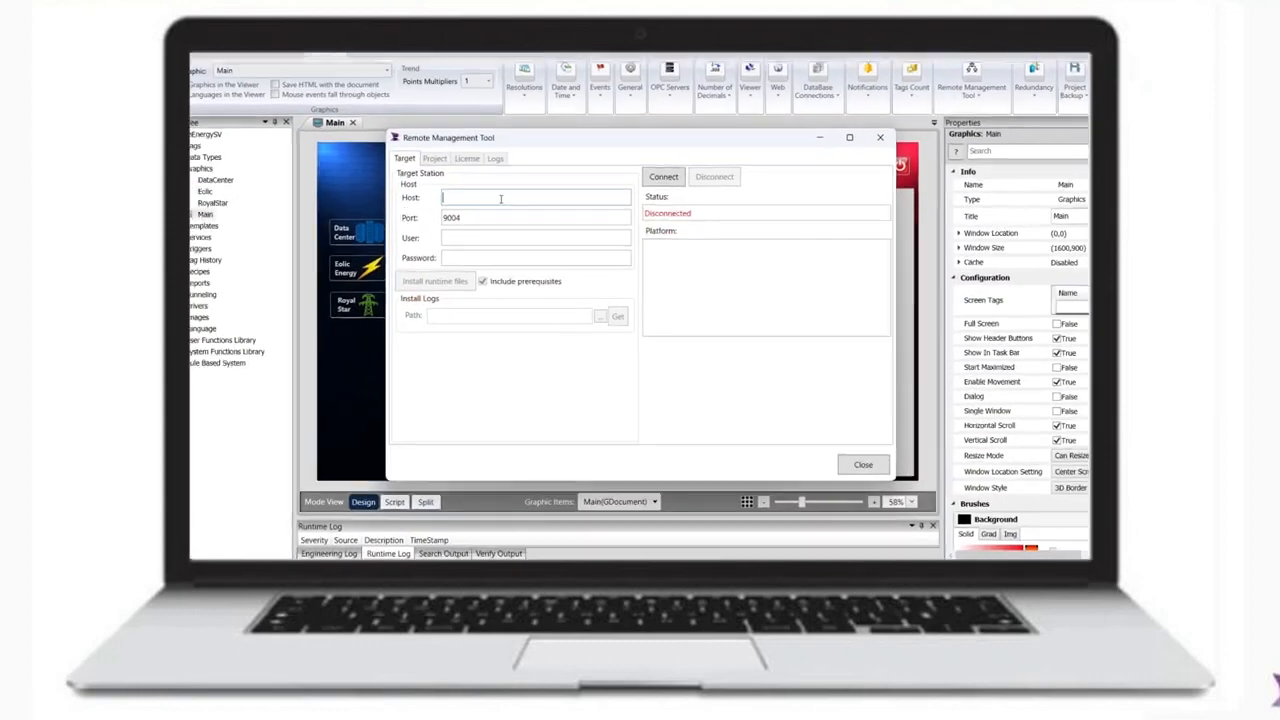
{"action": "type", "text": "192.168.1.141"}
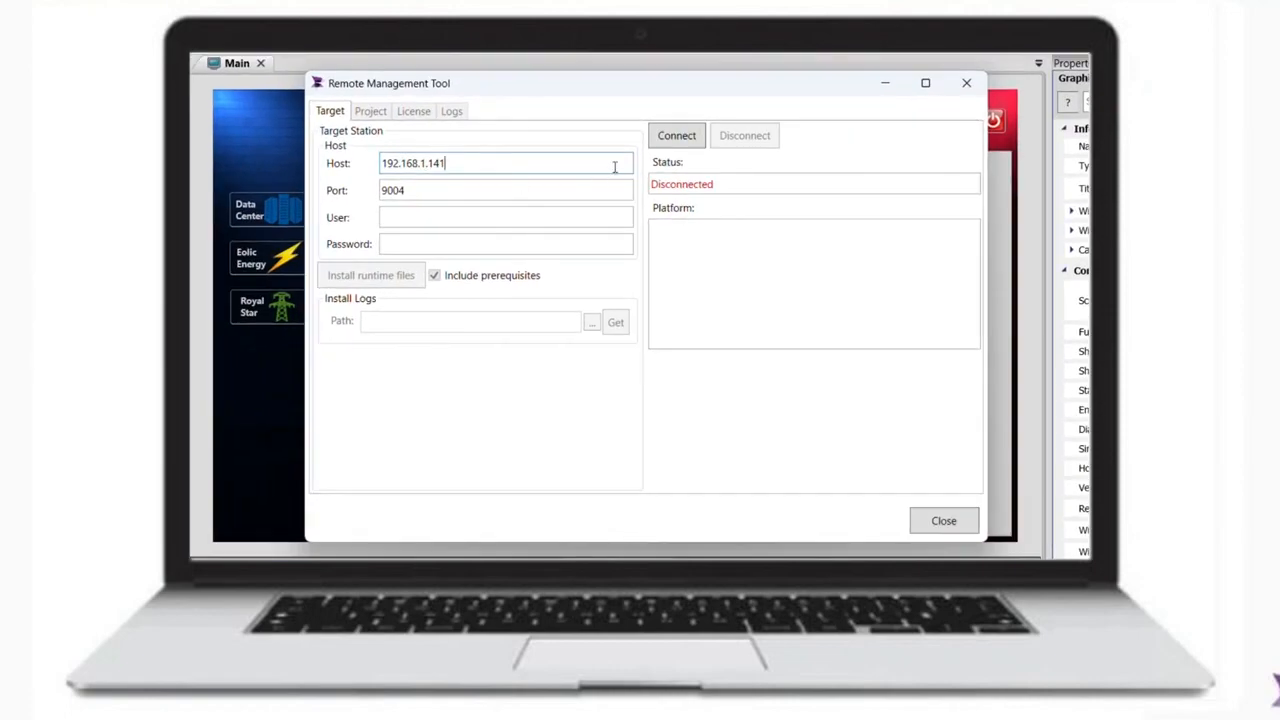
{"action": "key", "text": "BackSpace"}
{"action": "key", "text": "BackSpace"}
{"action": "type", "text": "39"}
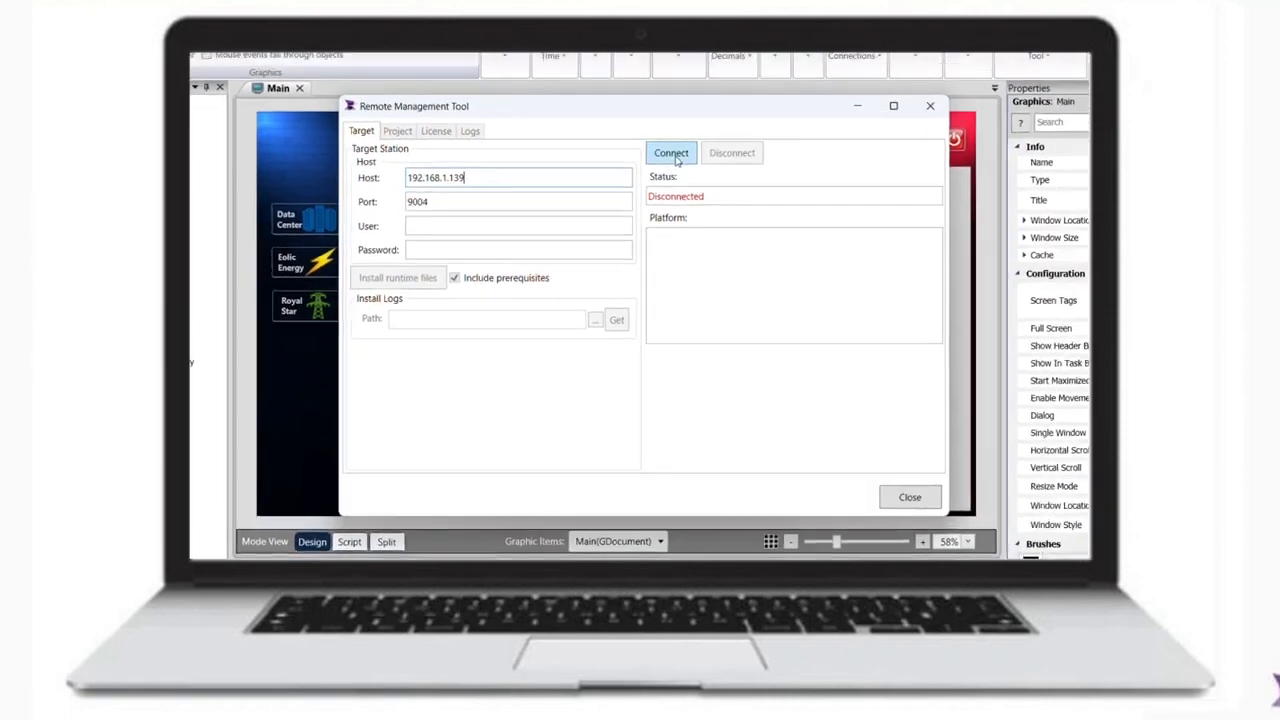
{"action": "left_click", "coordinate": [671, 153]}
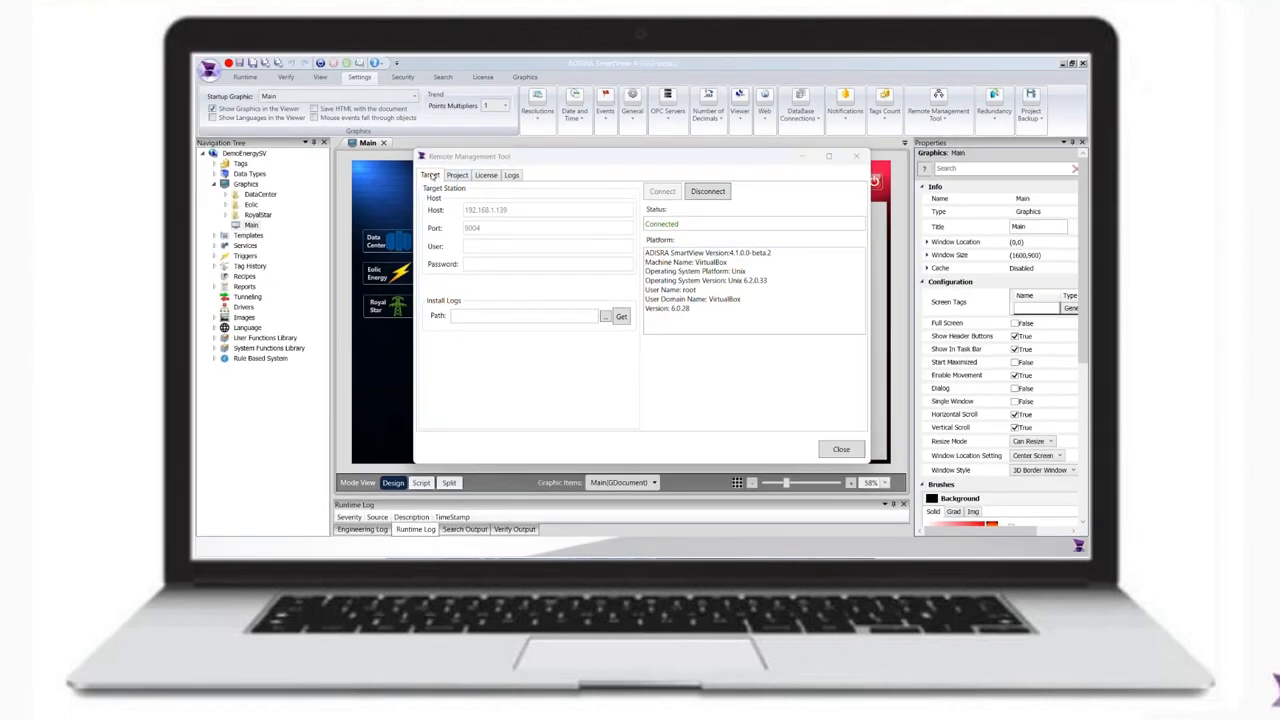
Set the project's upload target to the Downloads folder in the remote user's home directory and upload the project
{"action": "left_click", "coordinate": [397, 131]}
{"action": "left_click", "coordinate": [624, 228]}
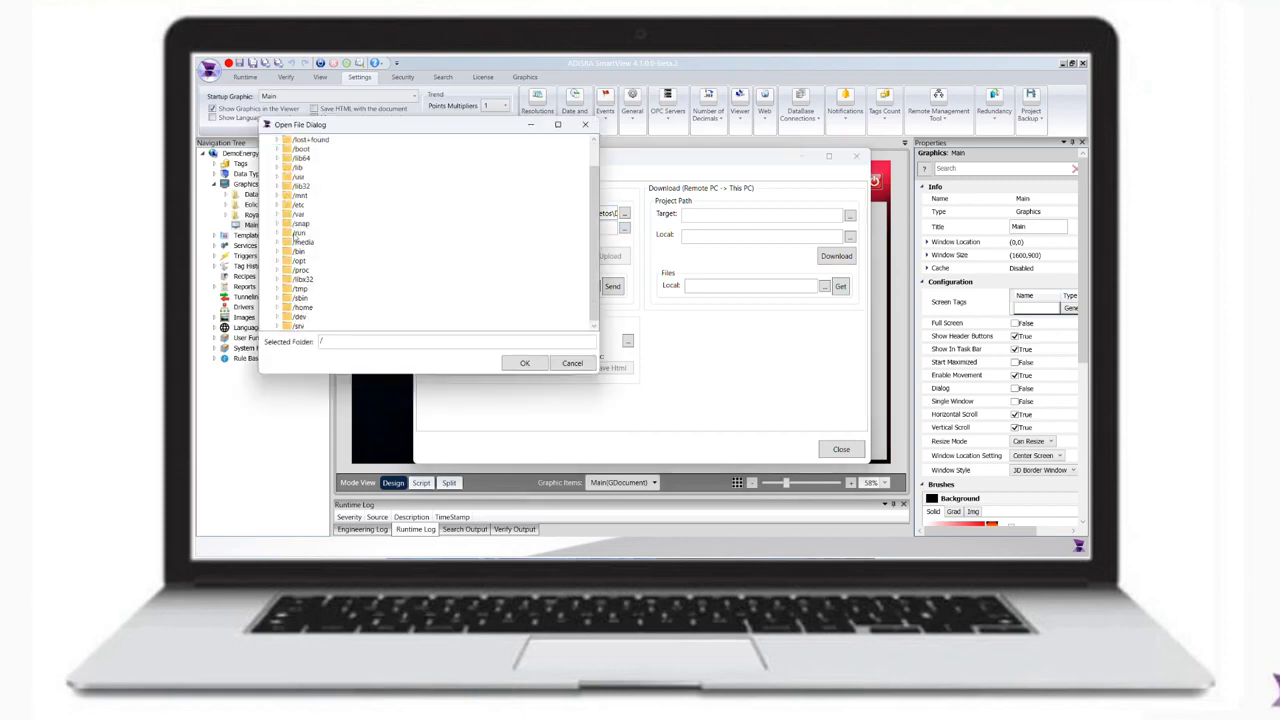
{"action": "scroll", "coordinate": [316, 271], "scroll_direction": "down", "scroll_amount": 1}
{"action": "left_click", "coordinate": [289, 299]}
{"action": "scroll", "coordinate": [328, 249], "scroll_direction": "down", "scroll_amount": 3}
{"action": "left_click", "coordinate": [301, 299]}
{"action": "scroll", "coordinate": [342, 265], "scroll_direction": "down", "scroll_amount": 2}
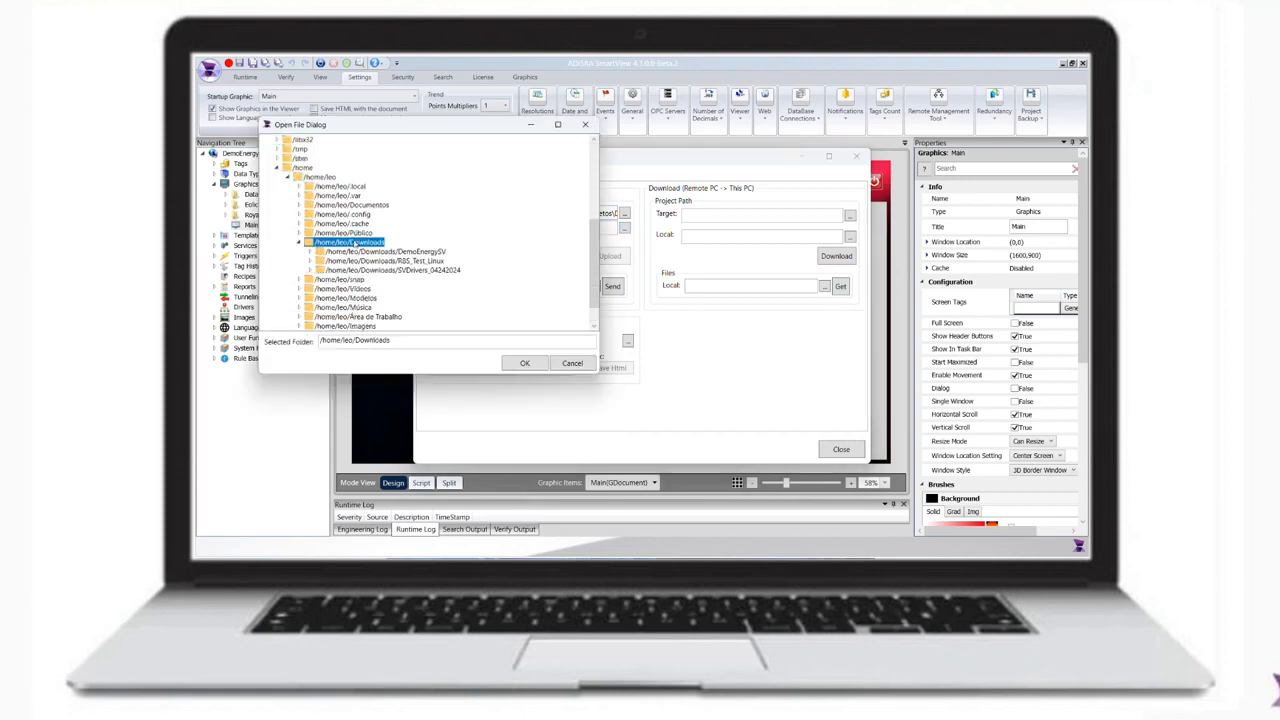
{"action": "left_click", "coordinate": [528, 364]}
{"action": "left_click", "coordinate": [609, 256]}
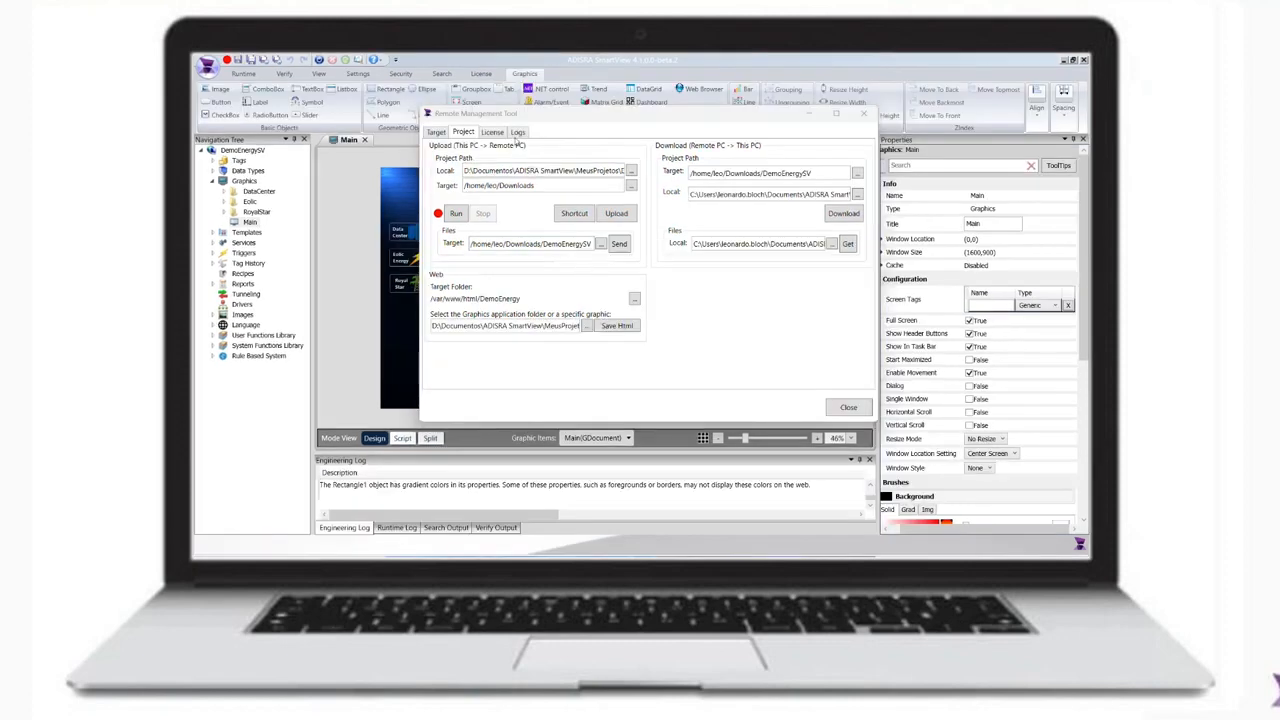
Check the remote station's license information and logs in the Remote Management Tool
{"action": "left_click", "coordinate": [517, 132]}
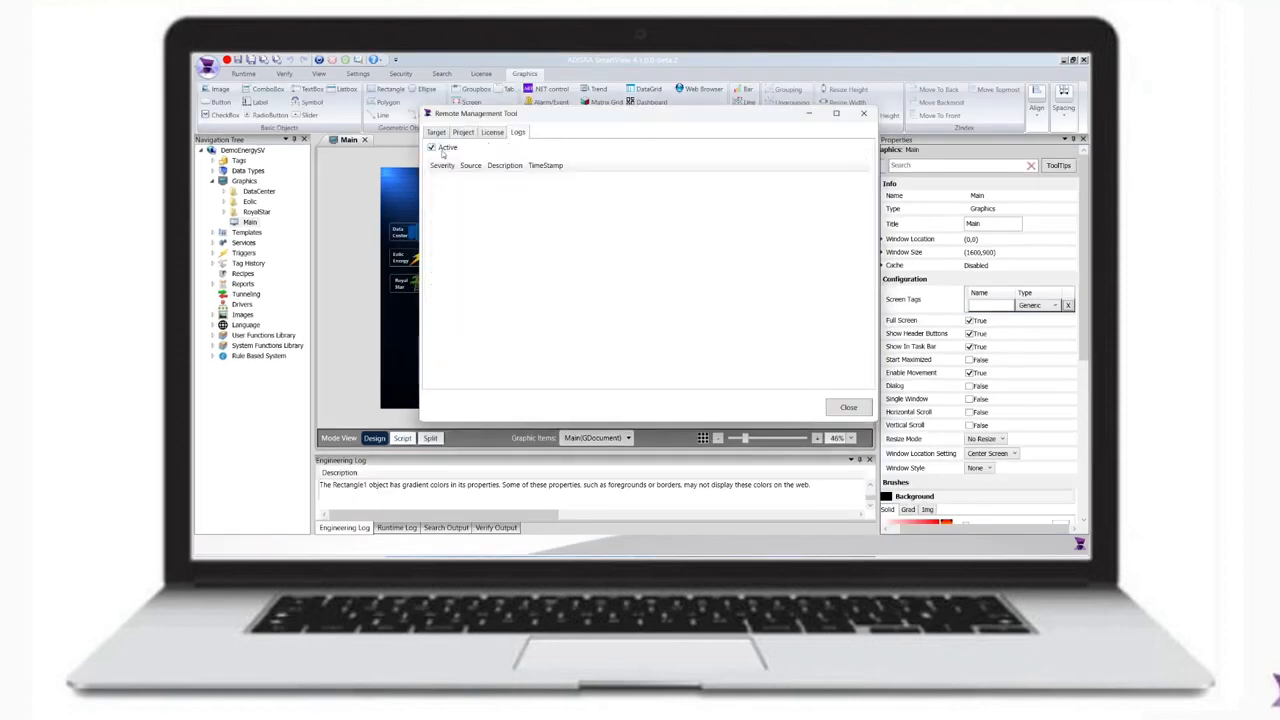
{"action": "left_click", "coordinate": [492, 132]}
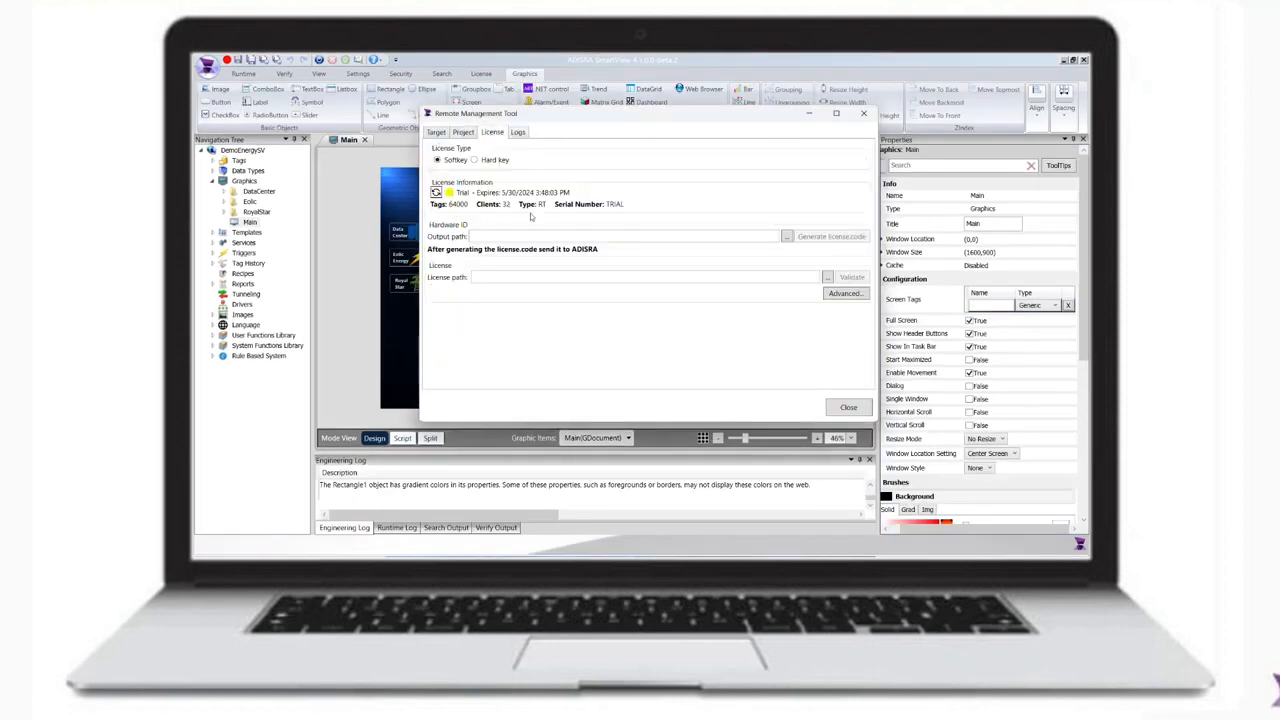
{"action": "left_click", "coordinate": [462, 133]}
{"action": "left_click", "coordinate": [517, 132]}
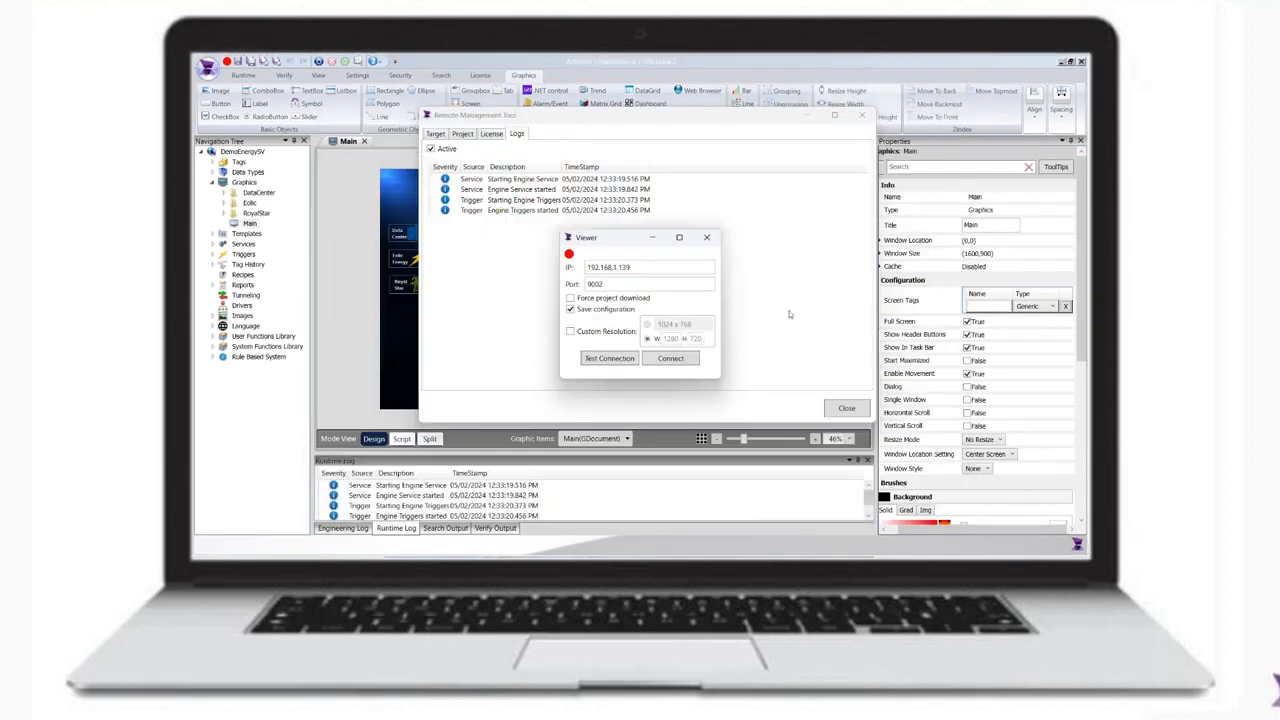
Test the Viewer connection to 192.168.1.139 on port 9002 and connect to the remote runtime
{"action": "left_click", "coordinate": [615, 358]}
{"action": "left_click", "coordinate": [657, 338]}
{"action": "left_click", "coordinate": [670, 359]}
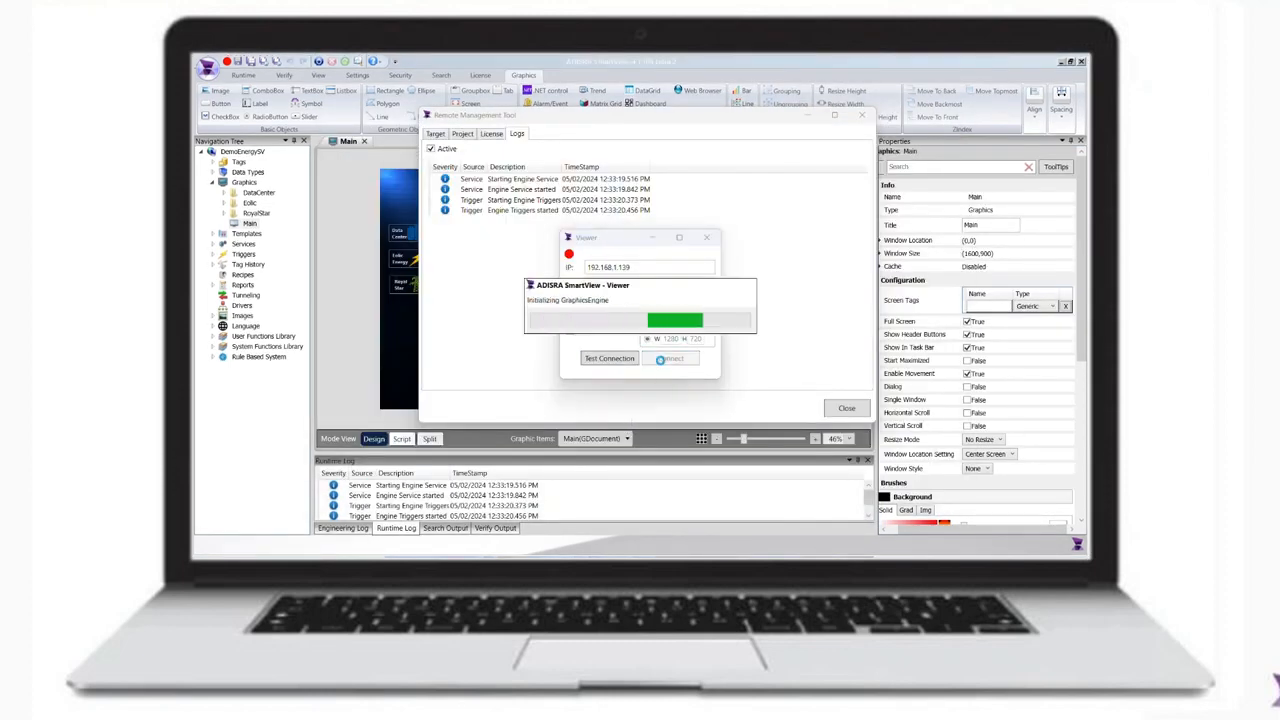
View the Data Center, Eolic Energy and Royal Star screens of the running application in the Viewer
{"action": "left_click", "coordinate": [250, 200]}
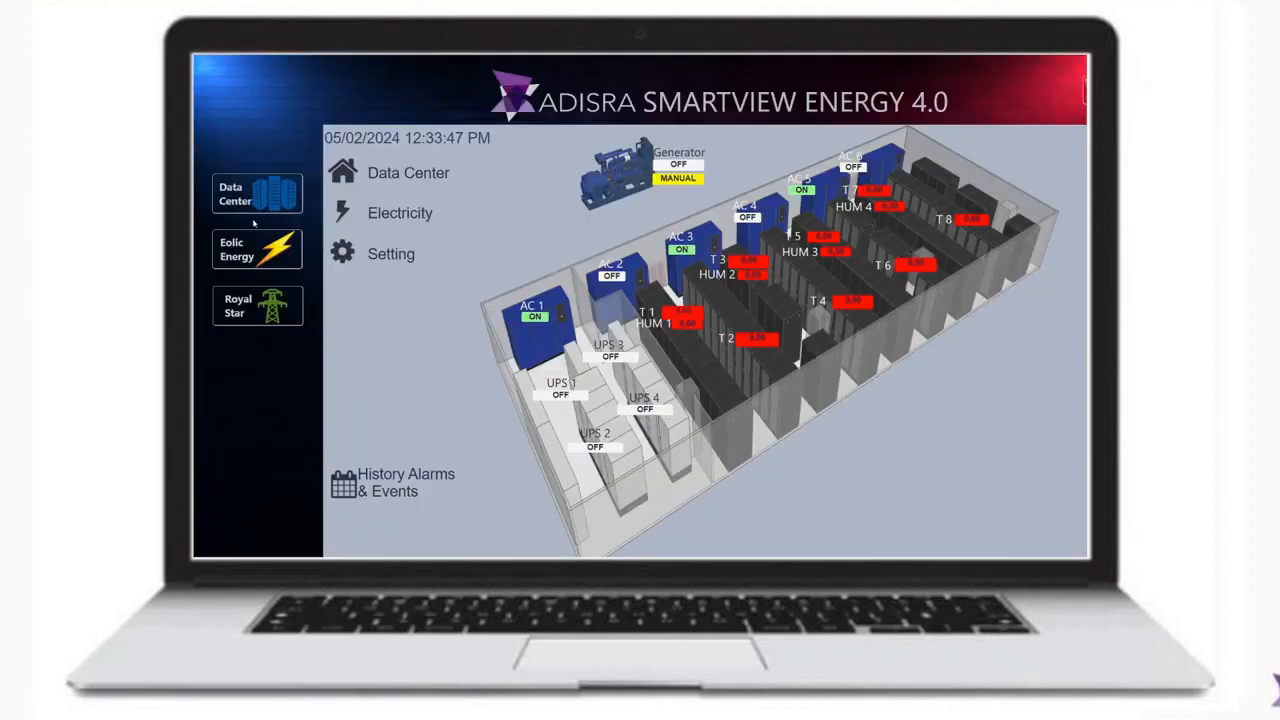
{"action": "left_click", "coordinate": [268, 250]}
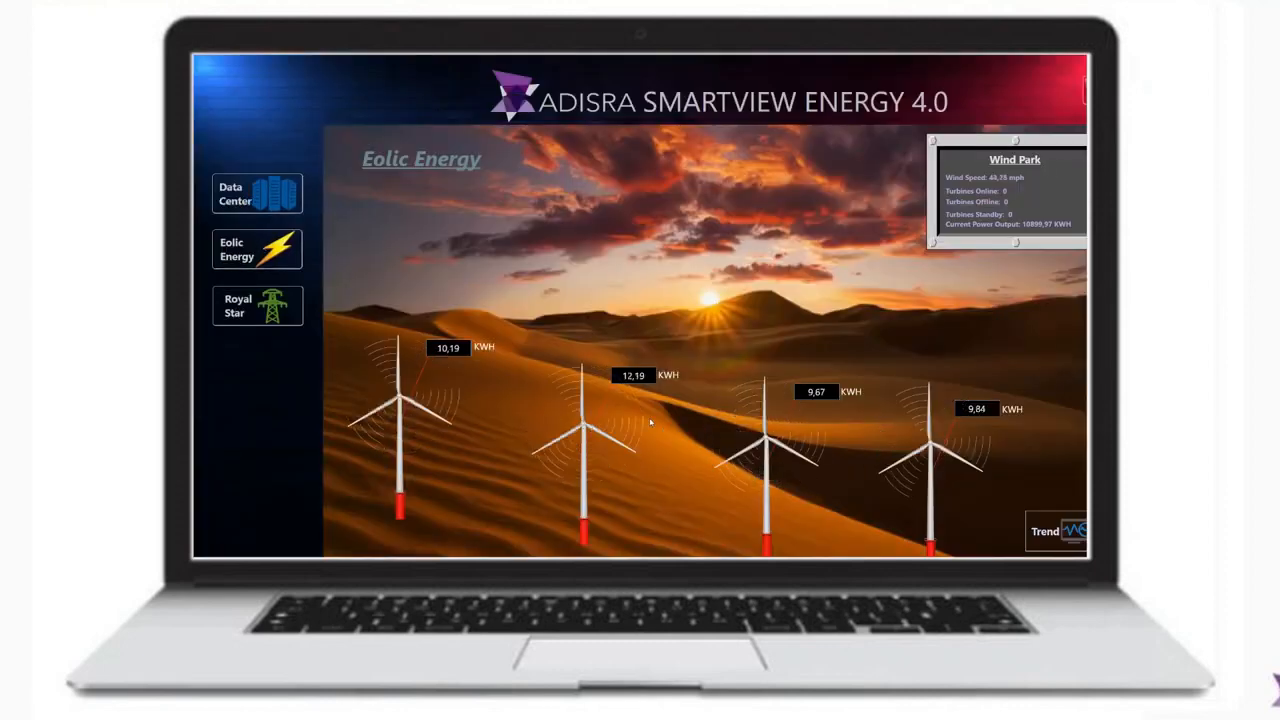
{"action": "left_click", "coordinate": [257, 305]}
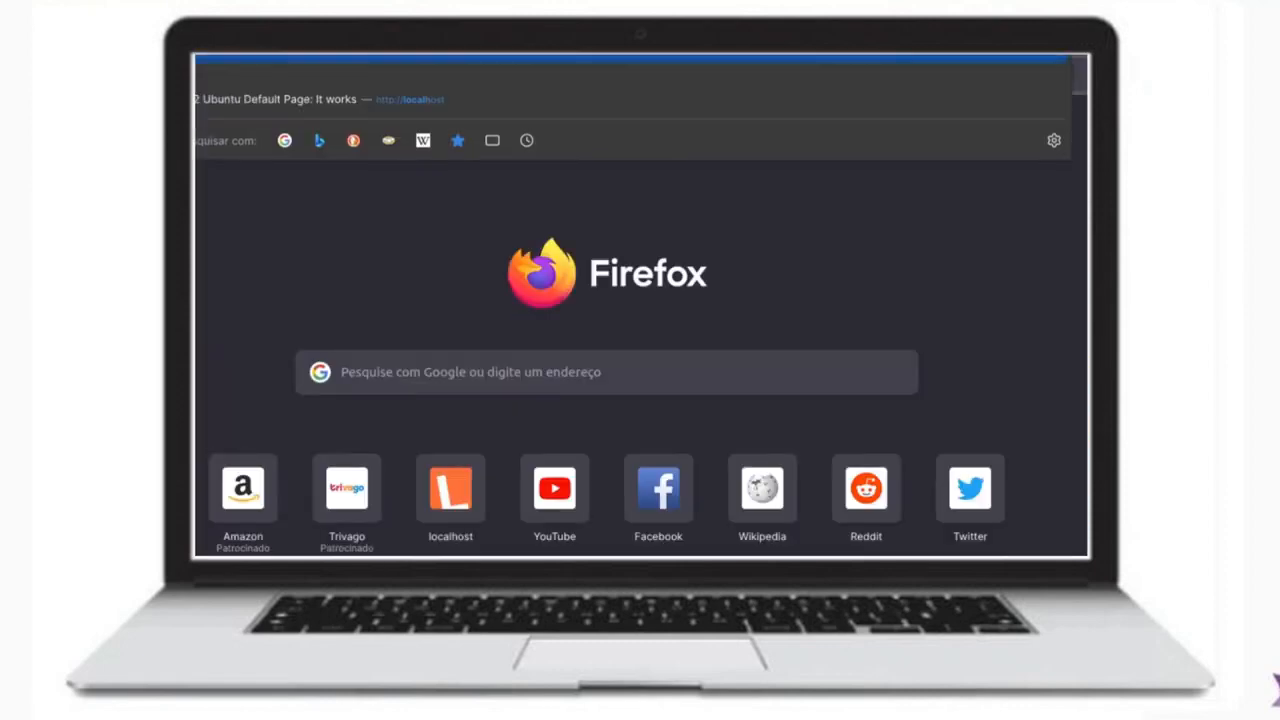
Load localhost/DemoEnergy/Main.html in Firefox, and browse its Data Center, Eolic Energy and Royal Star screens
{"action": "key", "text": "Return"}
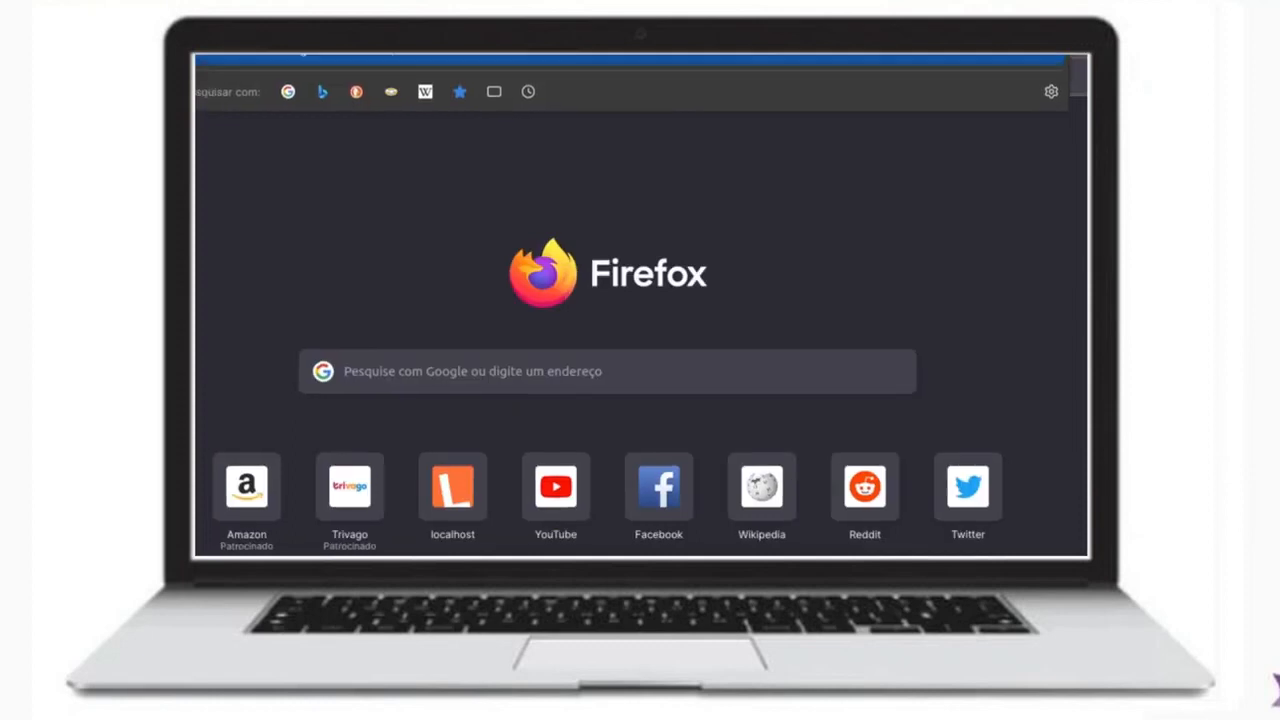
{"action": "left_click", "coordinate": [238, 217]}
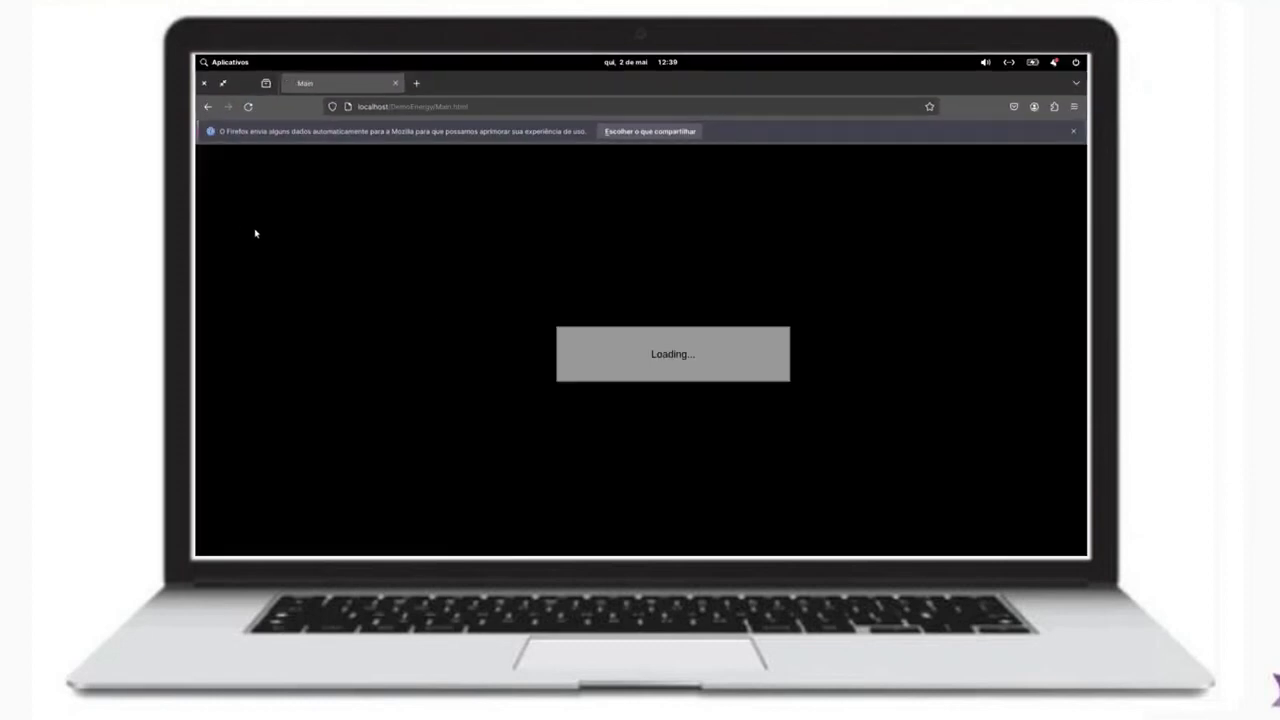
{"action": "left_click", "coordinate": [1073, 131]}
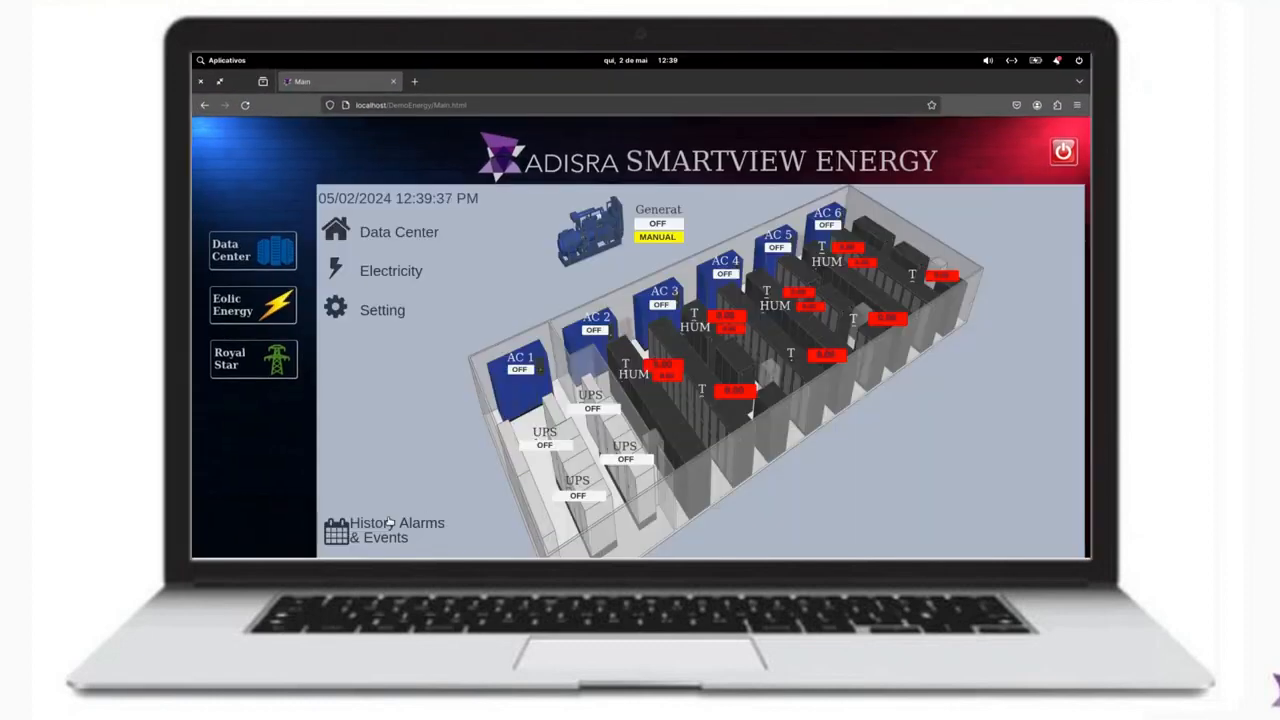
{"action": "left_click", "coordinate": [257, 312]}
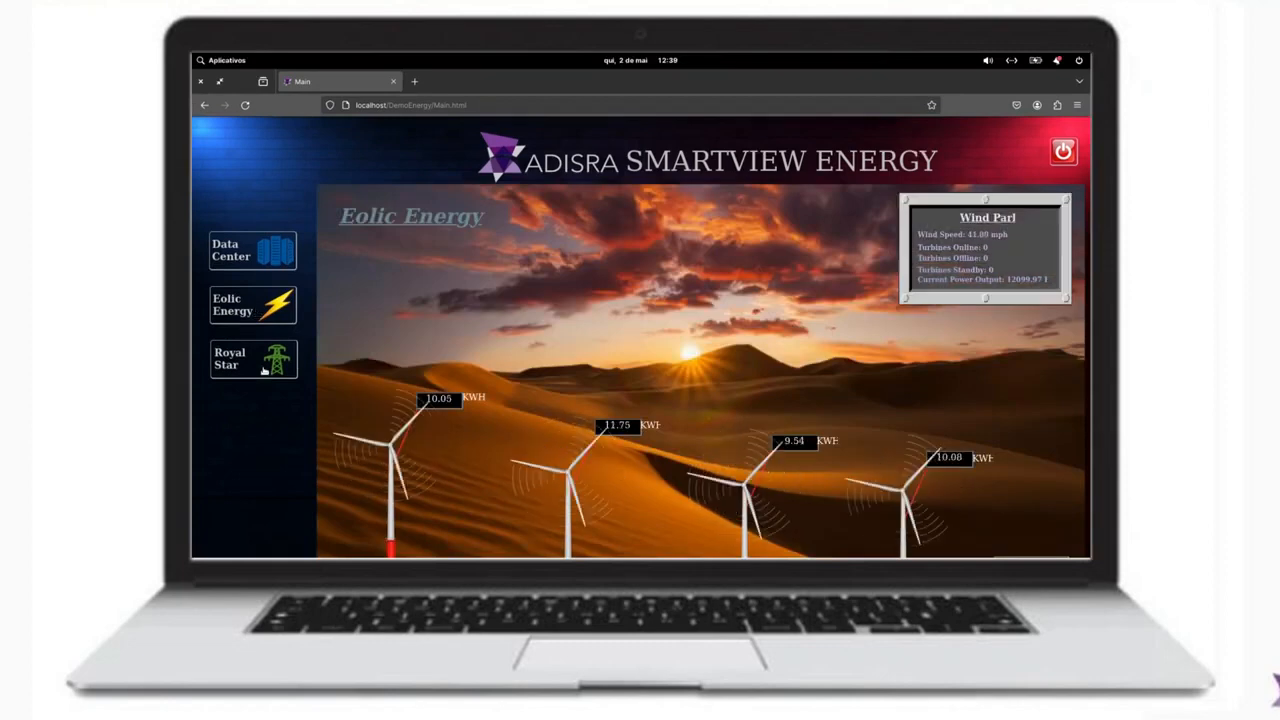
{"action": "left_click", "coordinate": [265, 366]}
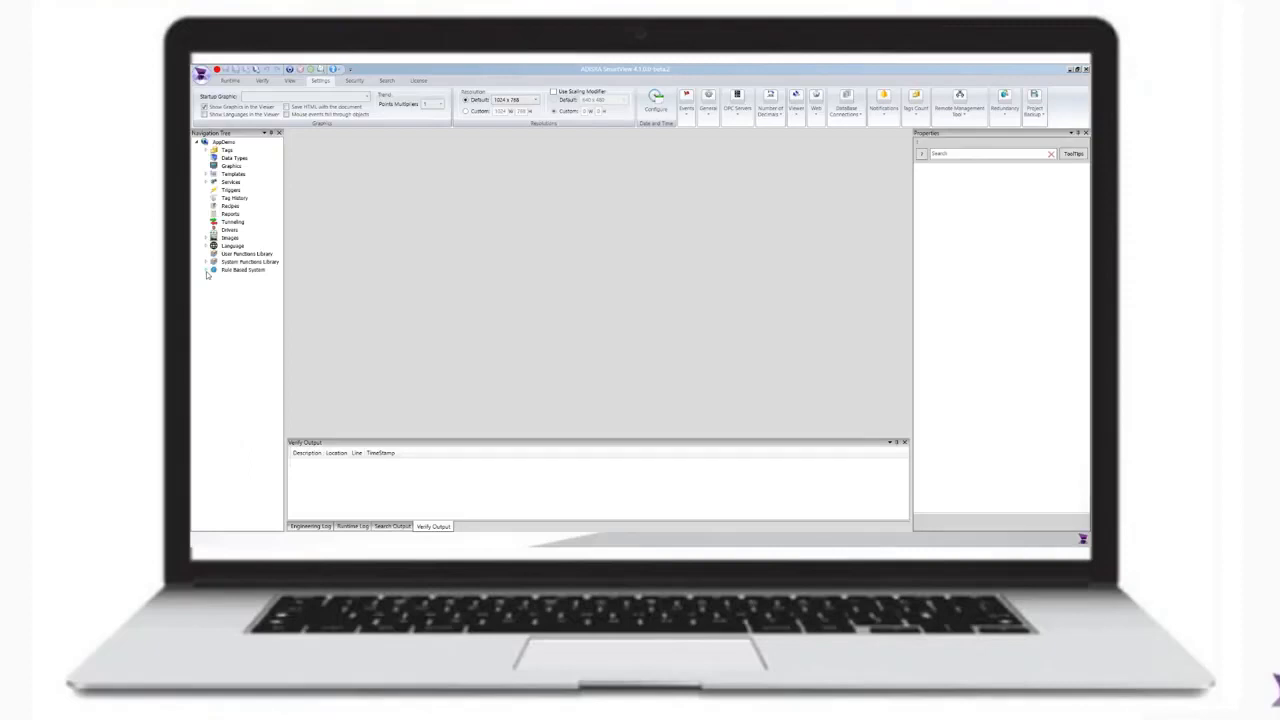
Create a forward chaining rule set named ConveyorSecurity in the Rule Based System
{"action": "left_click", "coordinate": [207, 270]}
{"action": "right_click", "coordinate": [245, 271]}
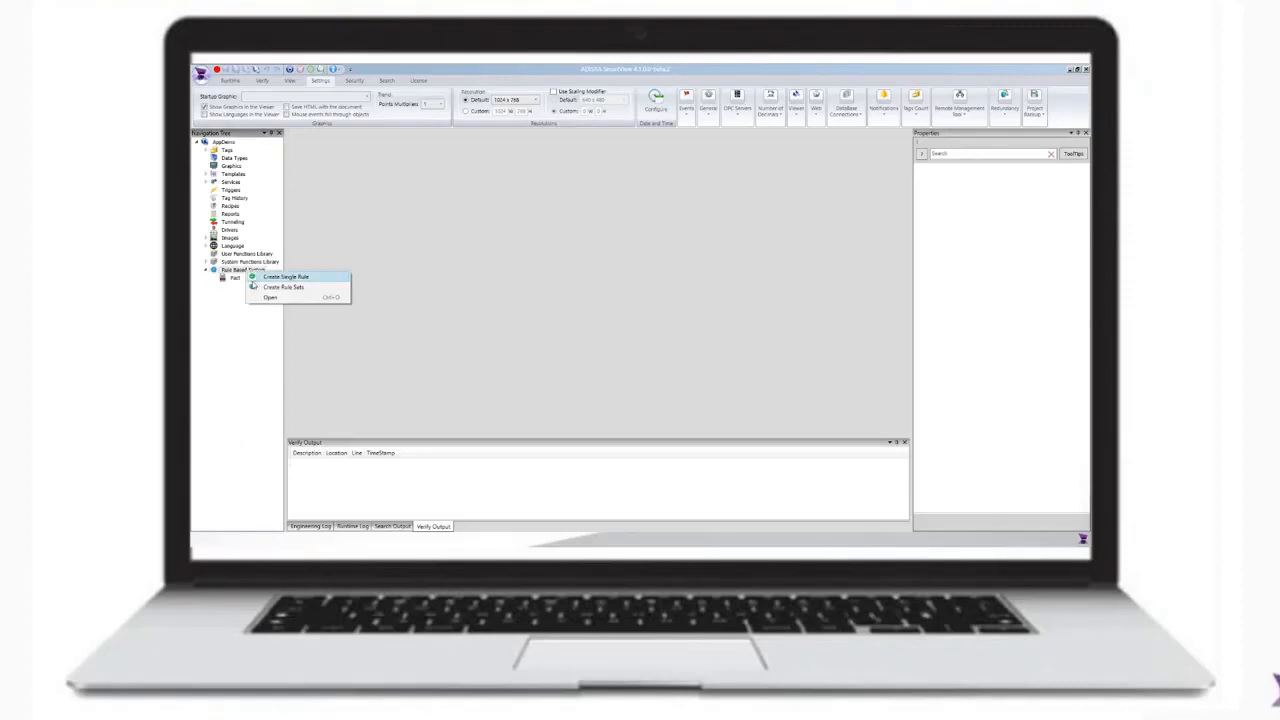
{"action": "left_click", "coordinate": [287, 288]}
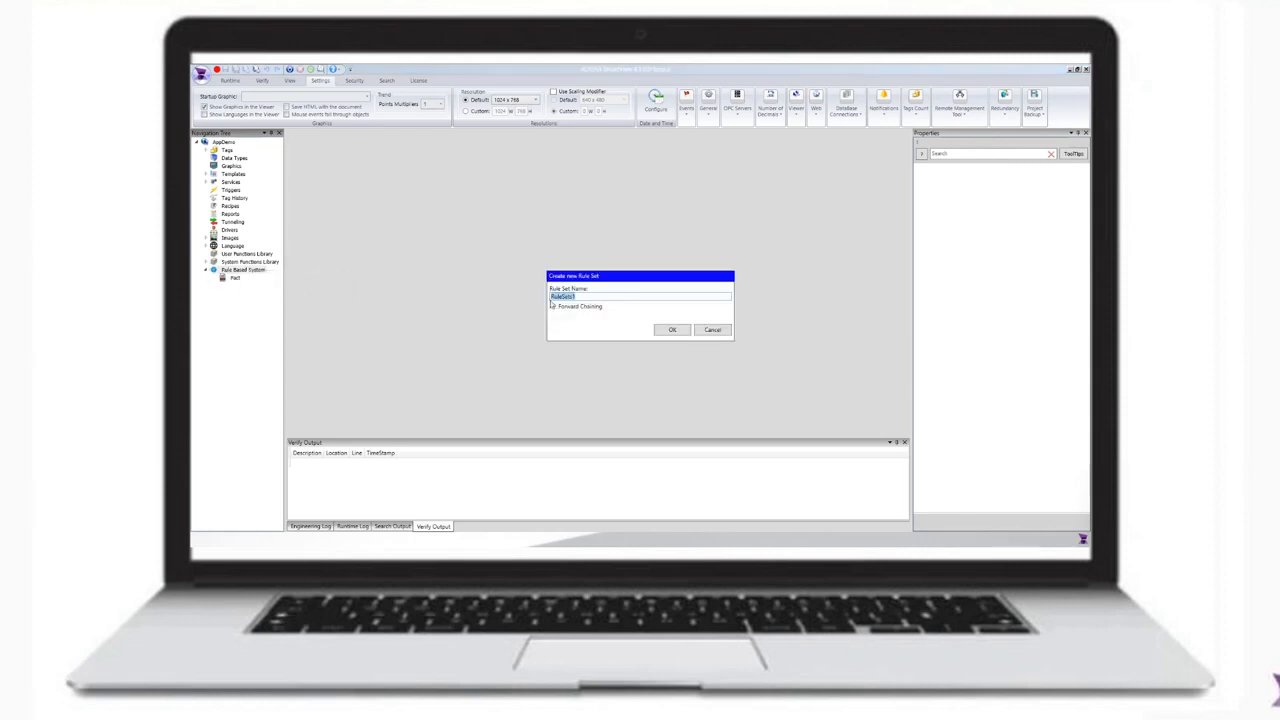
{"action": "type", "text": "ConveyorSecurity"}
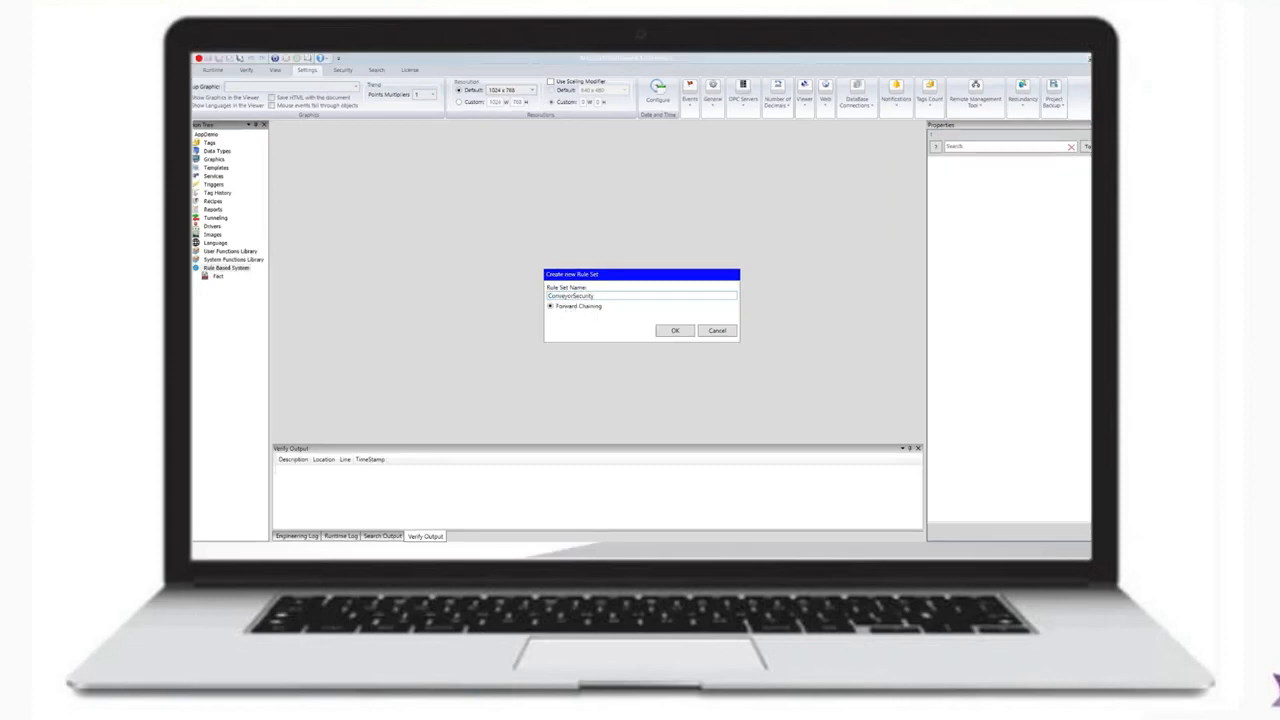
{"action": "left_click", "coordinate": [673, 333]}
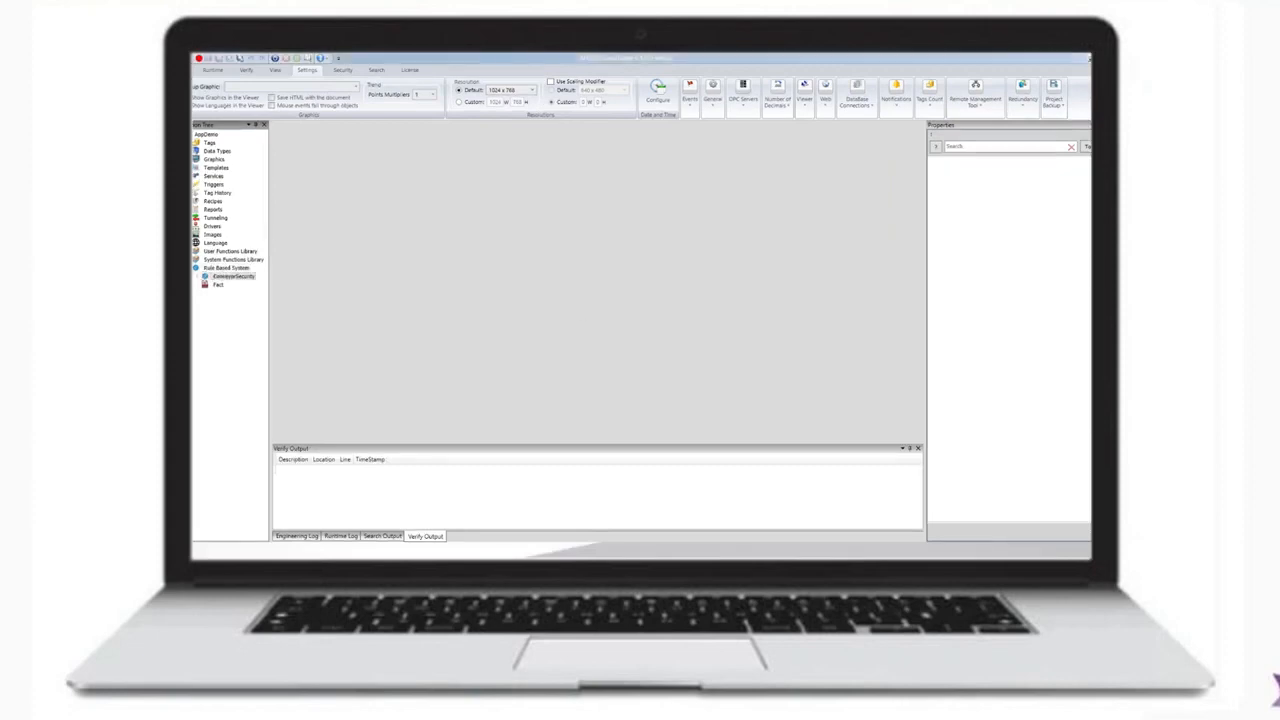
Open the ConveyorSecurity rule set's facts and review the CSV and Tag options for a new fact without saving one
{"action": "left_click", "coordinate": [198, 277]}
{"action": "double_click", "coordinate": [225, 287]}
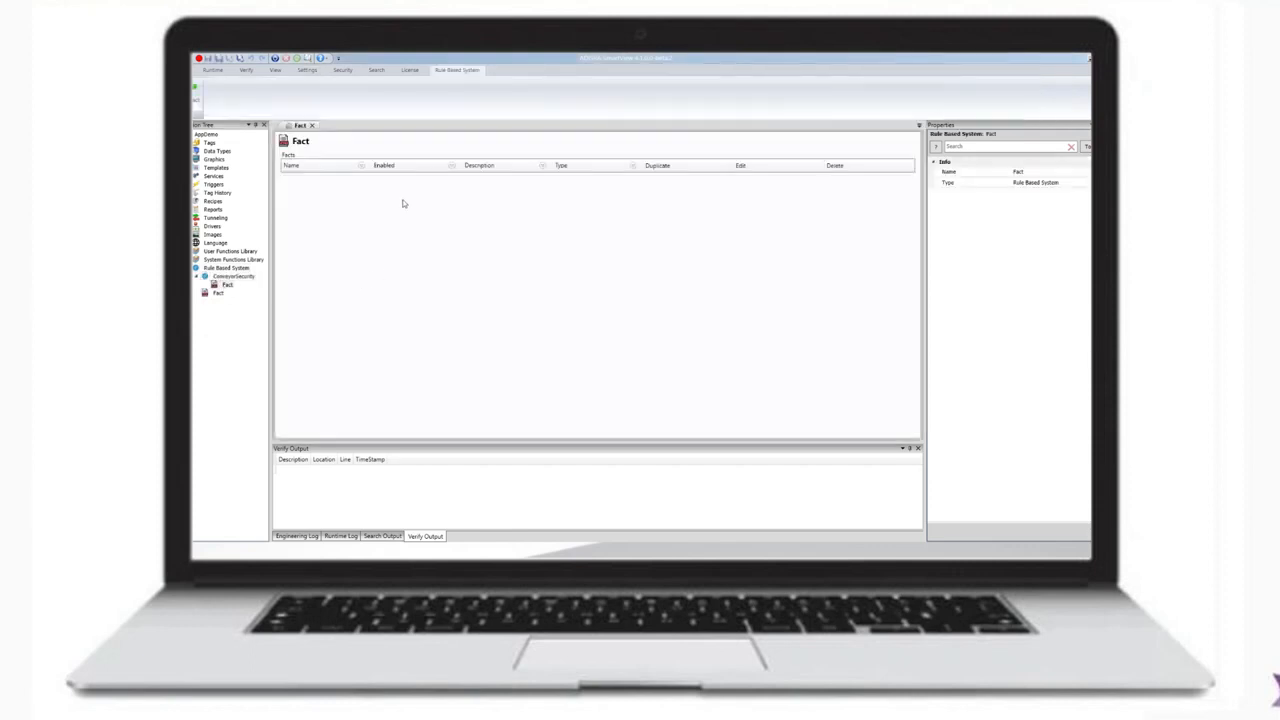
{"action": "left_click", "coordinate": [197, 98]}
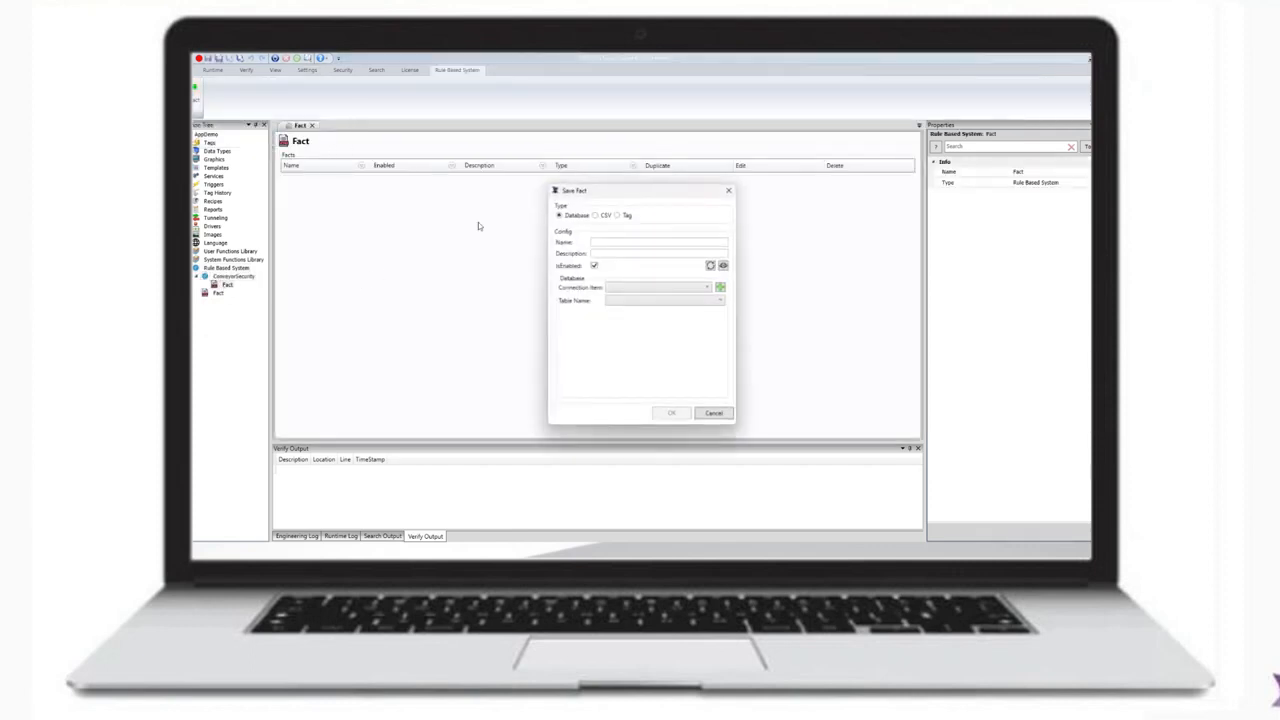
{"action": "left_click", "coordinate": [595, 215]}
{"action": "left_click", "coordinate": [617, 216]}
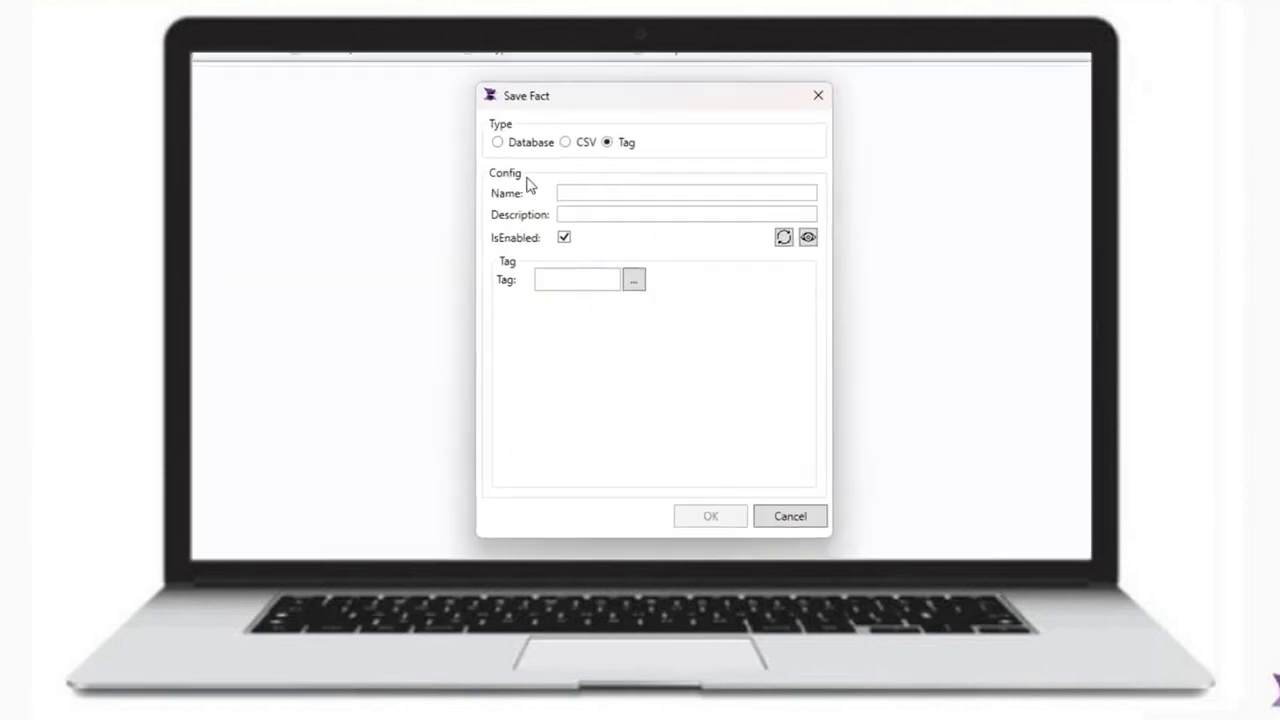
{"action": "left_click", "coordinate": [516, 163]}
{"action": "left_click", "coordinate": [824, 92]}
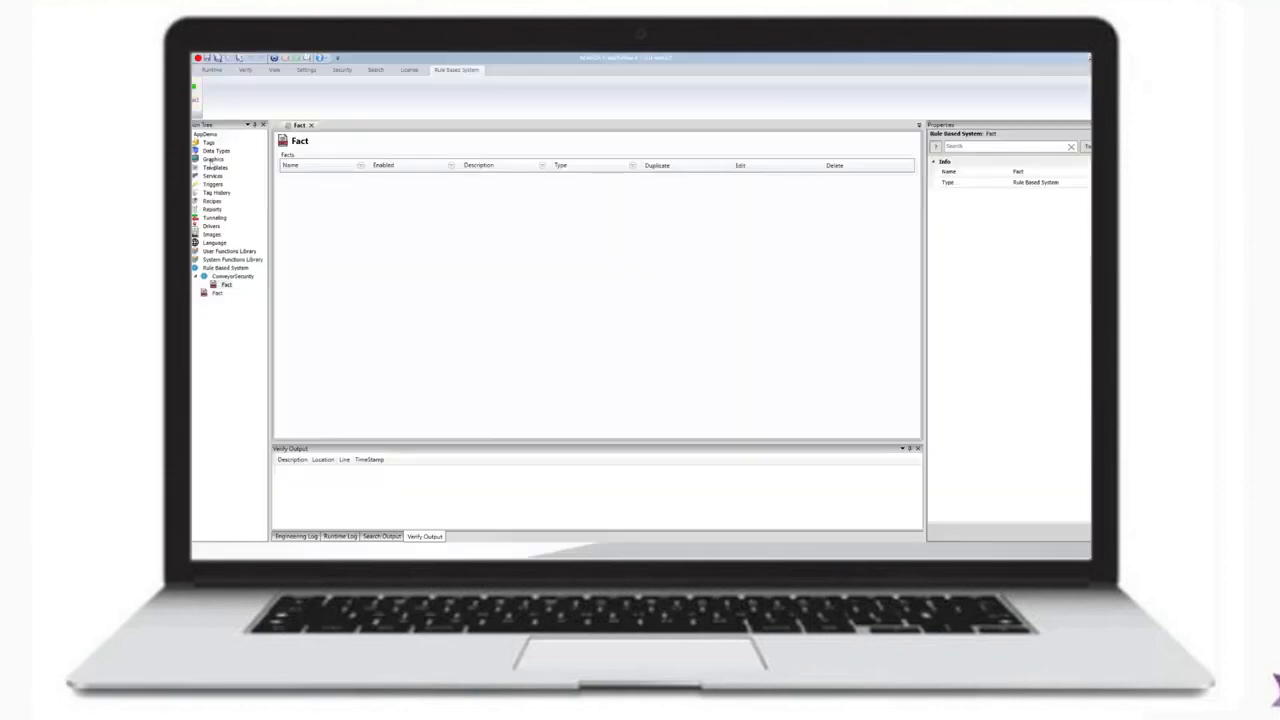
Add a tag named ConveyorStatus of type Integer to the project's tag table
{"action": "double_click", "coordinate": [218, 159]}
{"action": "left_click", "coordinate": [336, 156]}
{"action": "type", "text": "ConveyorStatus"}
{"action": "left_click", "coordinate": [677, 155]}
{"action": "left_click", "coordinate": [652, 167]}
{"action": "left_click", "coordinate": [677, 155]}
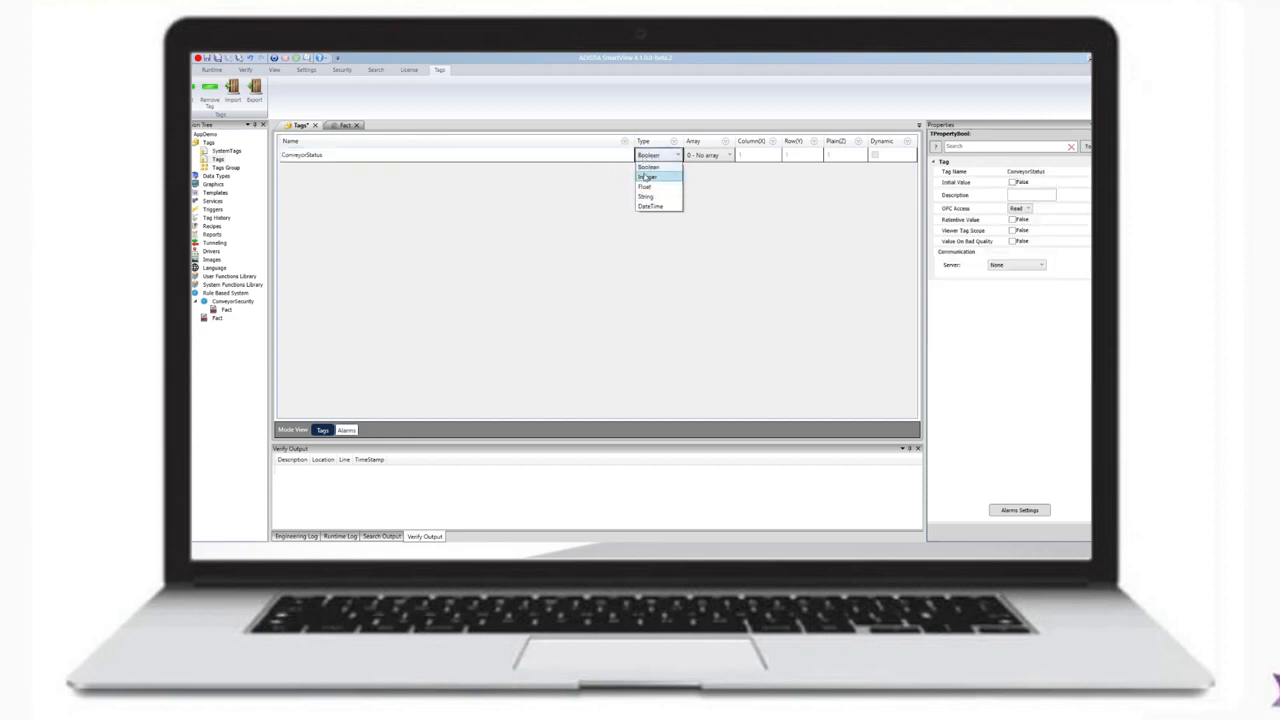
{"action": "left_click", "coordinate": [652, 177]}
Add two Boolean tags named Sensor1 and Sensor2
{"action": "left_click", "coordinate": [192, 95]}
{"action": "type", "text": "Sensor1"}
{"action": "key", "text": "Tab"}
{"action": "left_click", "coordinate": [648, 181]}
{"action": "left_click", "coordinate": [209, 88]}
{"action": "left_click", "coordinate": [677, 185]}
{"action": "left_click", "coordinate": [650, 196]}
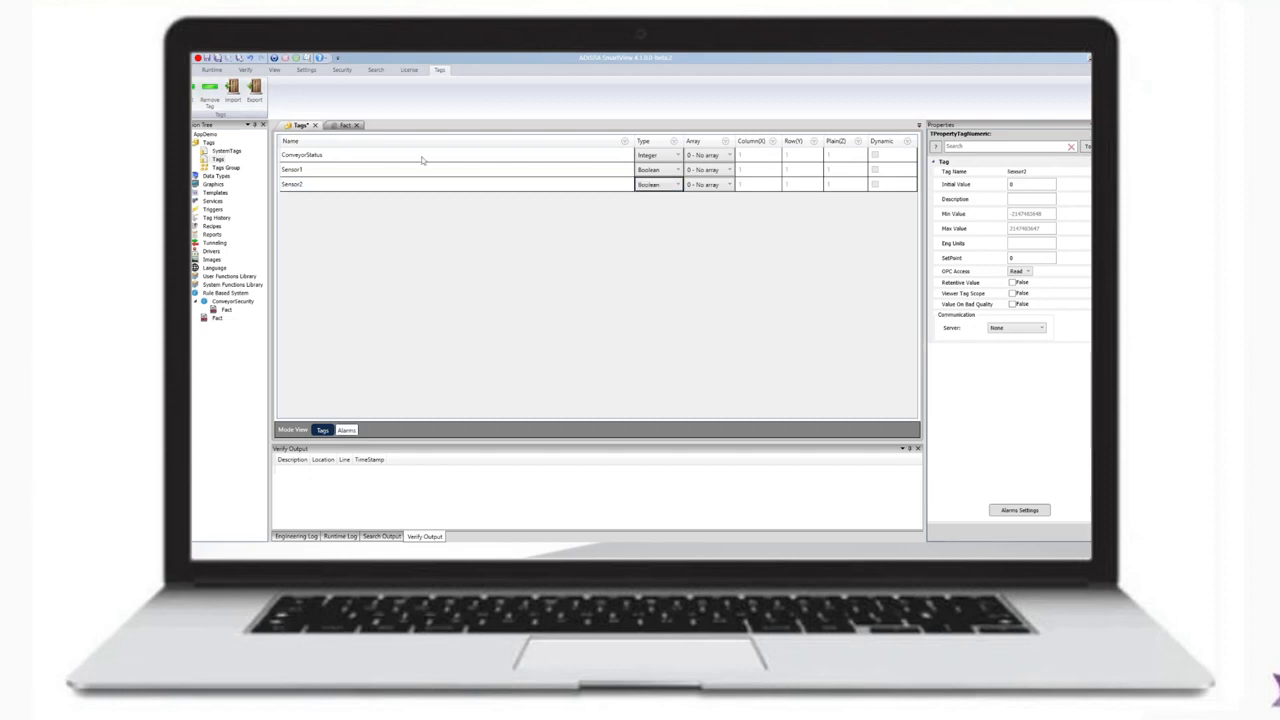
Add a Boolean tag named ManualStop and save the tag table
{"action": "left_click", "coordinate": [193, 92]}
{"action": "type", "text": "M"}
{"action": "left_click", "coordinate": [651, 203]}
{"action": "left_click", "coordinate": [650, 211]}
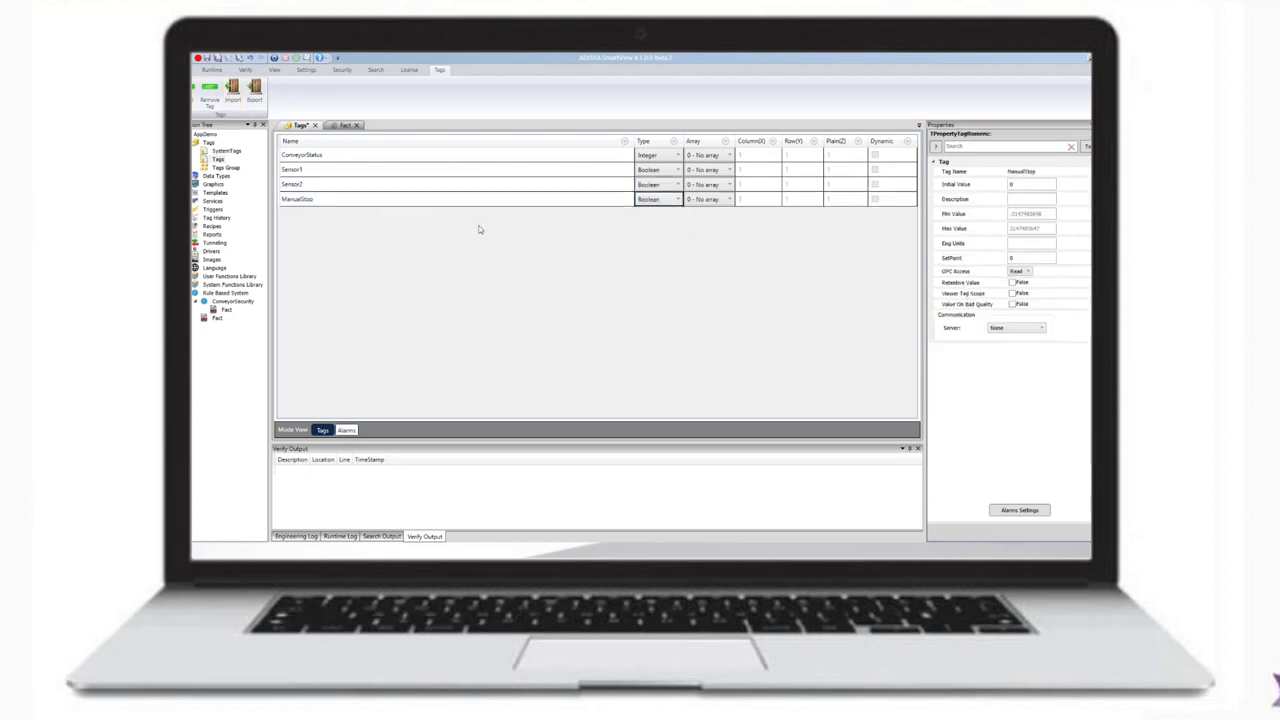
{"action": "left_click", "coordinate": [480, 227]}
{"action": "key", "text": "ctrl+s"}
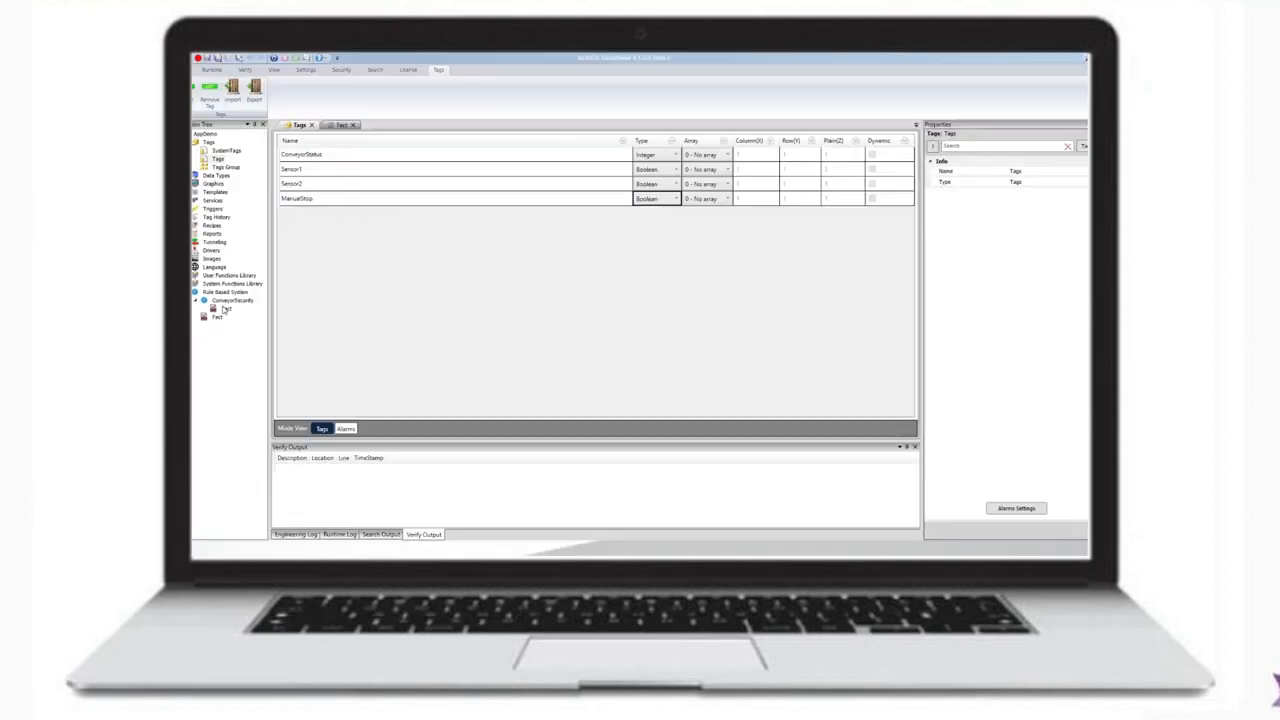
Create a rule named StartConveyor inside the ConveyorSecurity rule set
{"action": "double_click", "coordinate": [218, 302]}
{"action": "right_click", "coordinate": [218, 302]}
{"action": "left_click", "coordinate": [244, 309]}
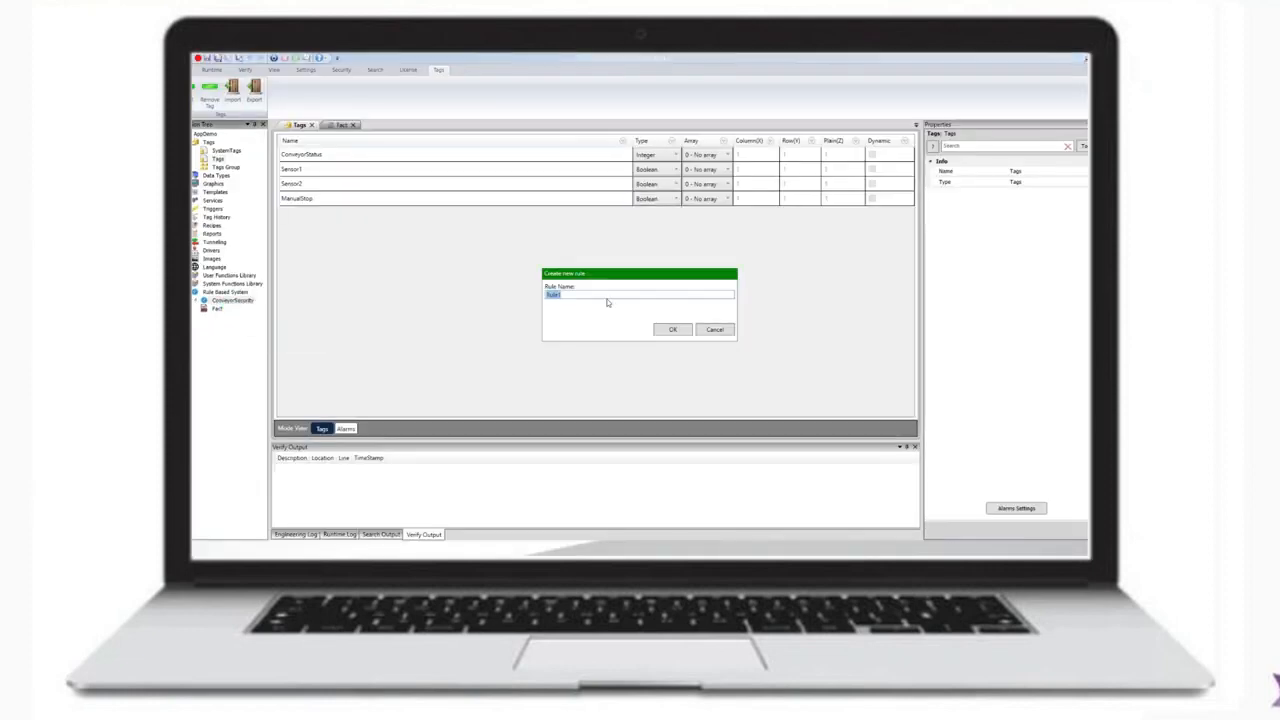
{"action": "type", "text": "StartCo"}
{"action": "left_click", "coordinate": [673, 329]}
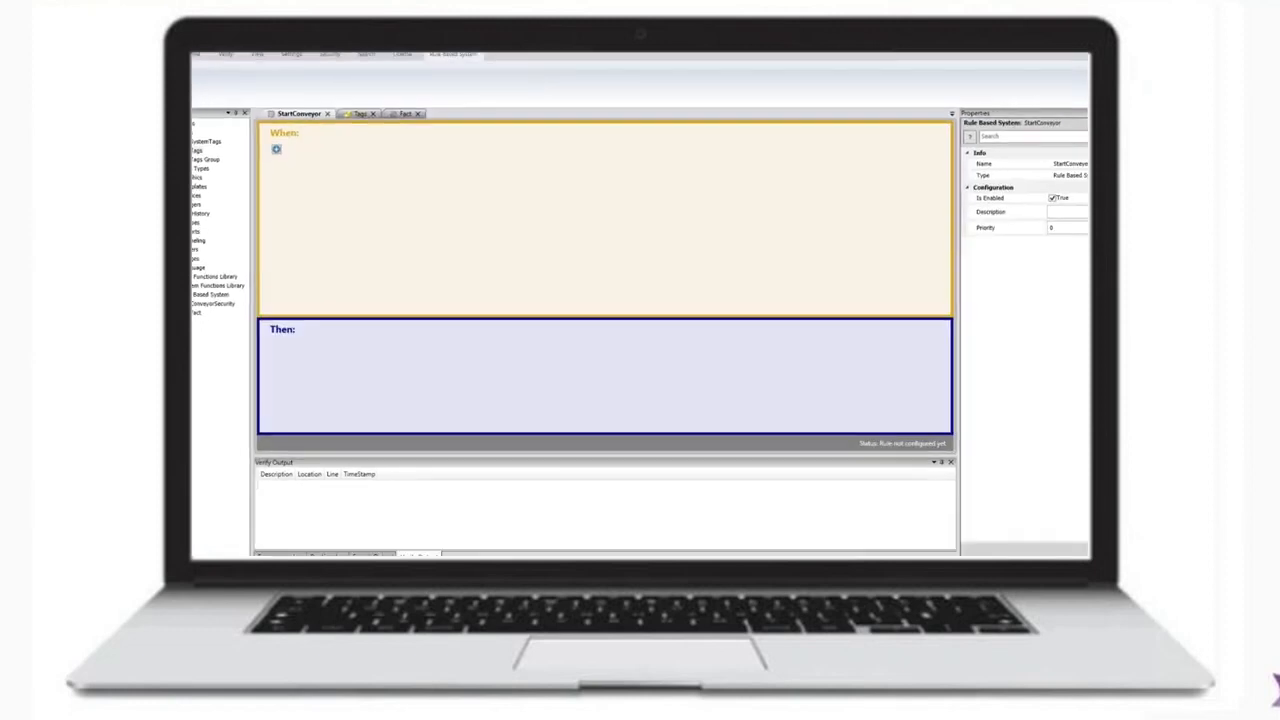
{"action": "left_click", "coordinate": [291, 155]}
{"action": "left_click", "coordinate": [300, 169]}
{"action": "left_click", "coordinate": [346, 167]}
{"action": "left_click", "coordinate": [548, 299]}
{"action": "type", "text": "@Sensor1"}
{"action": "key", "text": "Return"}
{"action": "left_click", "coordinate": [756, 313]}
{"action": "left_click", "coordinate": [664, 371]}
{"action": "left_click", "coordinate": [827, 312]}
{"action": "type", "text": "false"}
{"action": "left_click", "coordinate": [803, 358]}
{"action": "left_click", "coordinate": [234, 159]}
{"action": "left_click", "coordinate": [257, 189]}
{"action": "left_click", "coordinate": [295, 180]}
{"action": "type", "text": "@Sensor2"}
{"action": "key", "text": "Return"}
{"action": "left_click", "coordinate": [756, 314]}
{"action": "left_click", "coordinate": [664, 368]}
{"action": "left_click", "coordinate": [838, 316]}
{"action": "type", "text": "false"}
{"action": "left_click", "coordinate": [885, 352]}
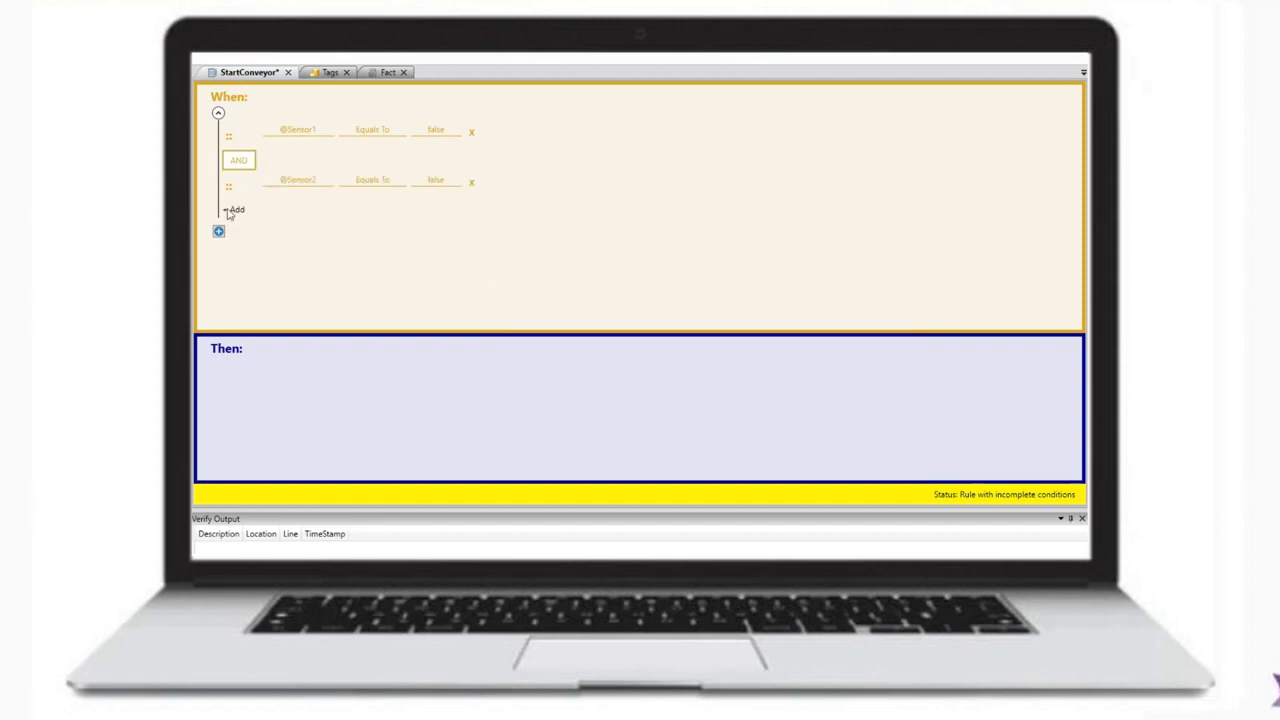
{"action": "left_click", "coordinate": [234, 209]}
{"action": "left_click", "coordinate": [257, 239]}
{"action": "left_click", "coordinate": [295, 230]}
{"action": "type", "text": "@ManualStop"}
{"action": "key", "text": "Return"}
{"action": "left_click", "coordinate": [755, 314]}
{"action": "left_click", "coordinate": [664, 369]}
{"action": "left_click", "coordinate": [836, 315]}
{"action": "type", "text": "false"}
{"action": "left_click", "coordinate": [817, 350]}
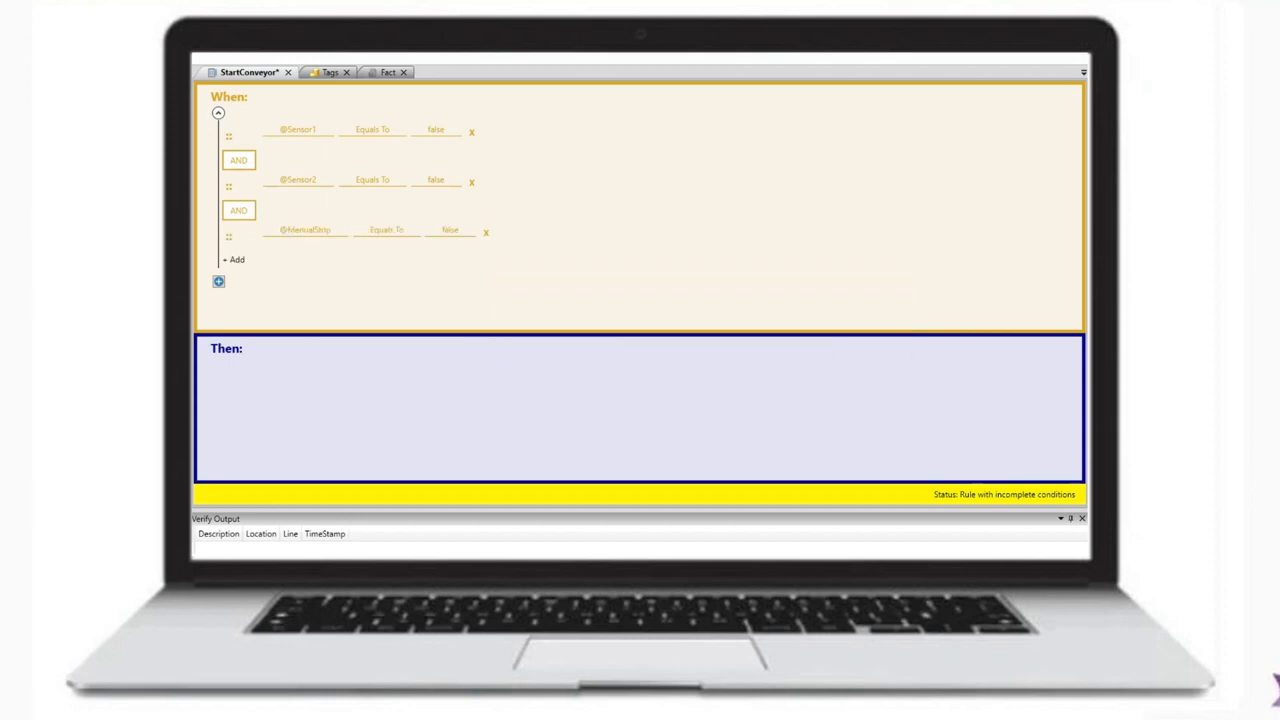
{"action": "type", "text": "Set conveyor status to true (start"}
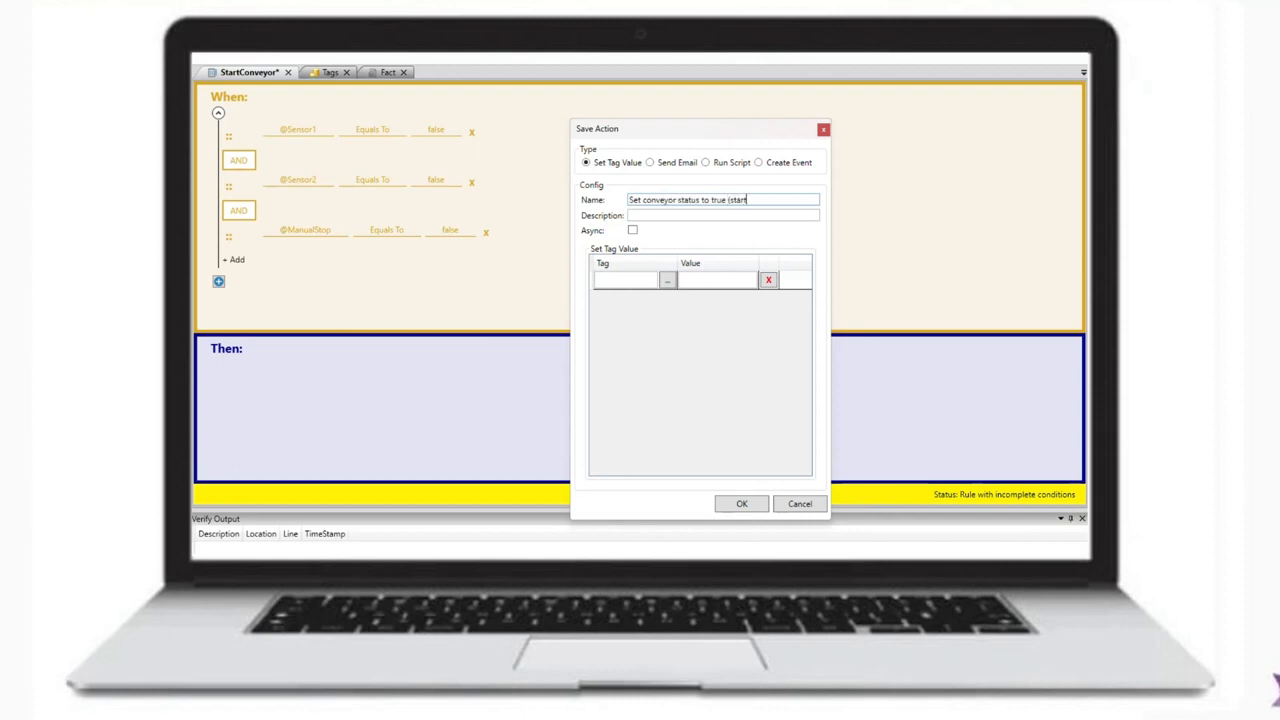
{"action": "left_click", "coordinate": [653, 277]}
{"action": "type", "text": "@ConveyorStatus"}
{"action": "key", "text": "Return"}
{"action": "left_click", "coordinate": [701, 277]}
{"action": "type", "text": "true"}
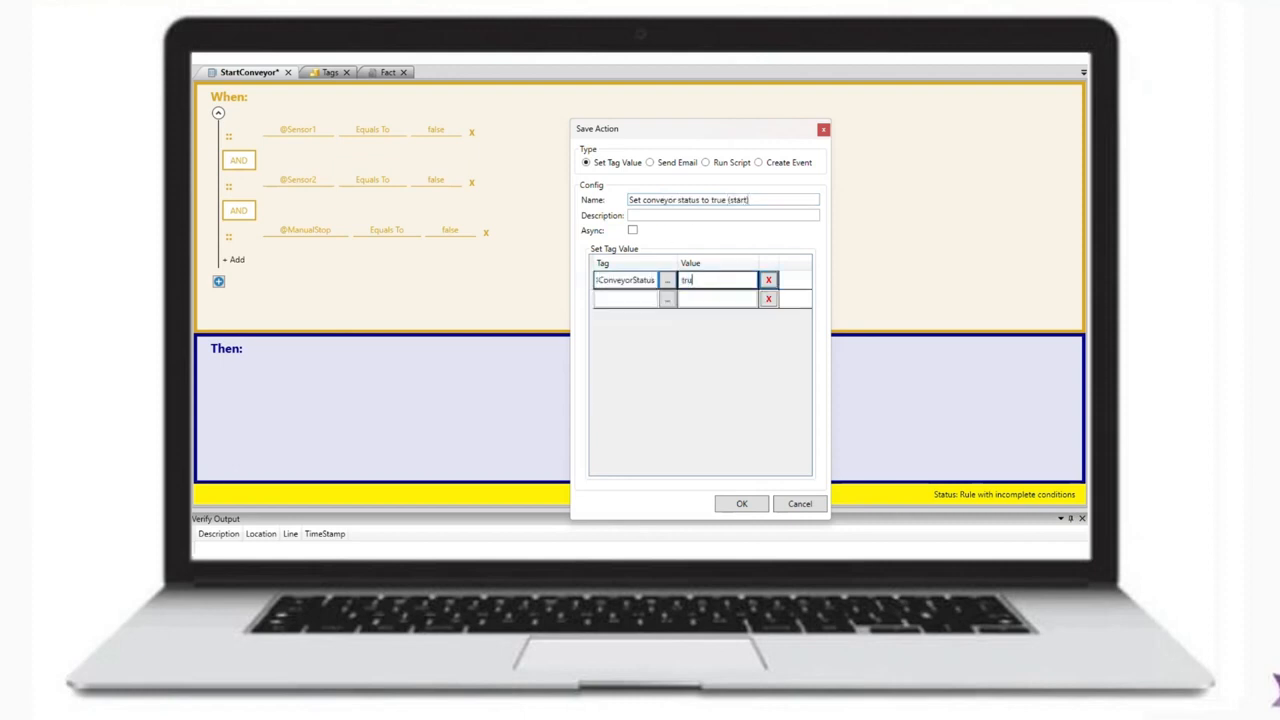
{"action": "left_click", "coordinate": [742, 504]}
Add a Create Event action named "Conveyor started" with the same text as message and group 1, and review its settings
{"action": "left_click", "coordinate": [196, 88]}
{"action": "left_click", "coordinate": [760, 163]}
{"action": "left_click", "coordinate": [666, 203]}
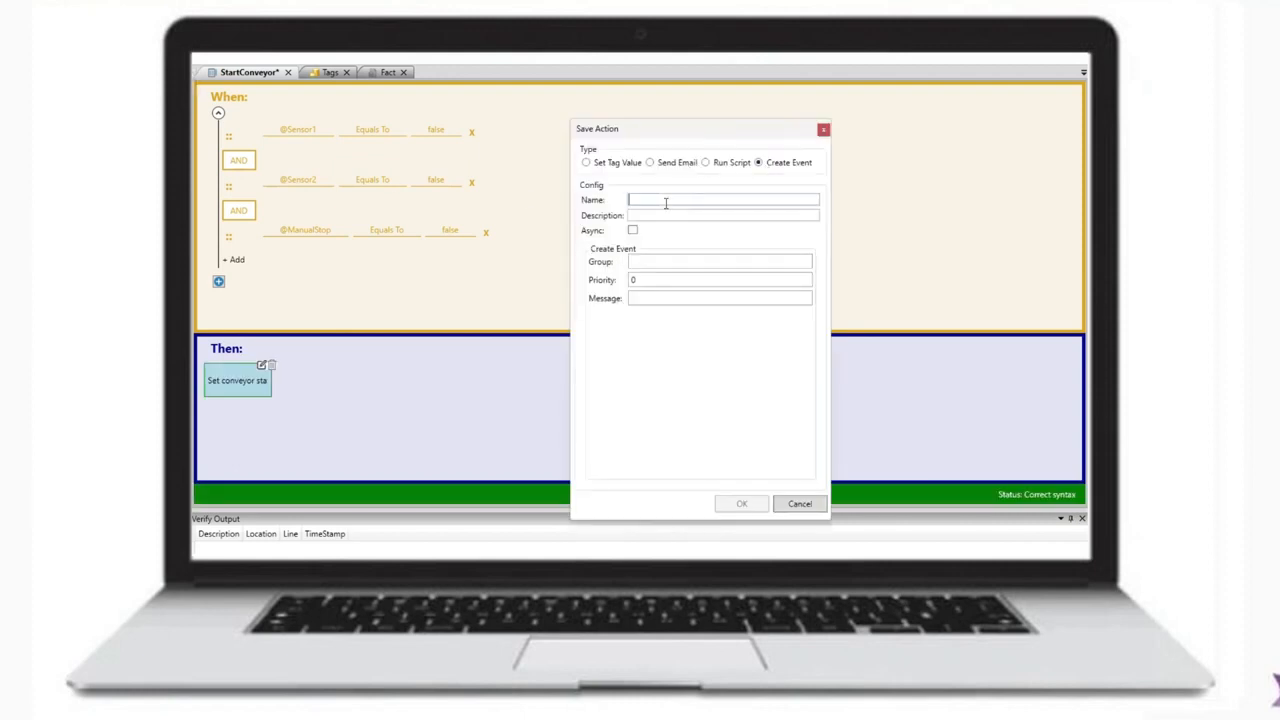
{"action": "type", "text": "Conveyor started"}
{"action": "key", "text": "ctrl+a"}
{"action": "key", "text": "ctrl+c"}
{"action": "left_click", "coordinate": [636, 298]}
{"action": "key", "text": "ctrl+v"}
{"action": "left_click", "coordinate": [651, 262]}
{"action": "type", "text": "1"}
{"action": "left_click", "coordinate": [706, 280]}
{"action": "left_click", "coordinate": [738, 508]}
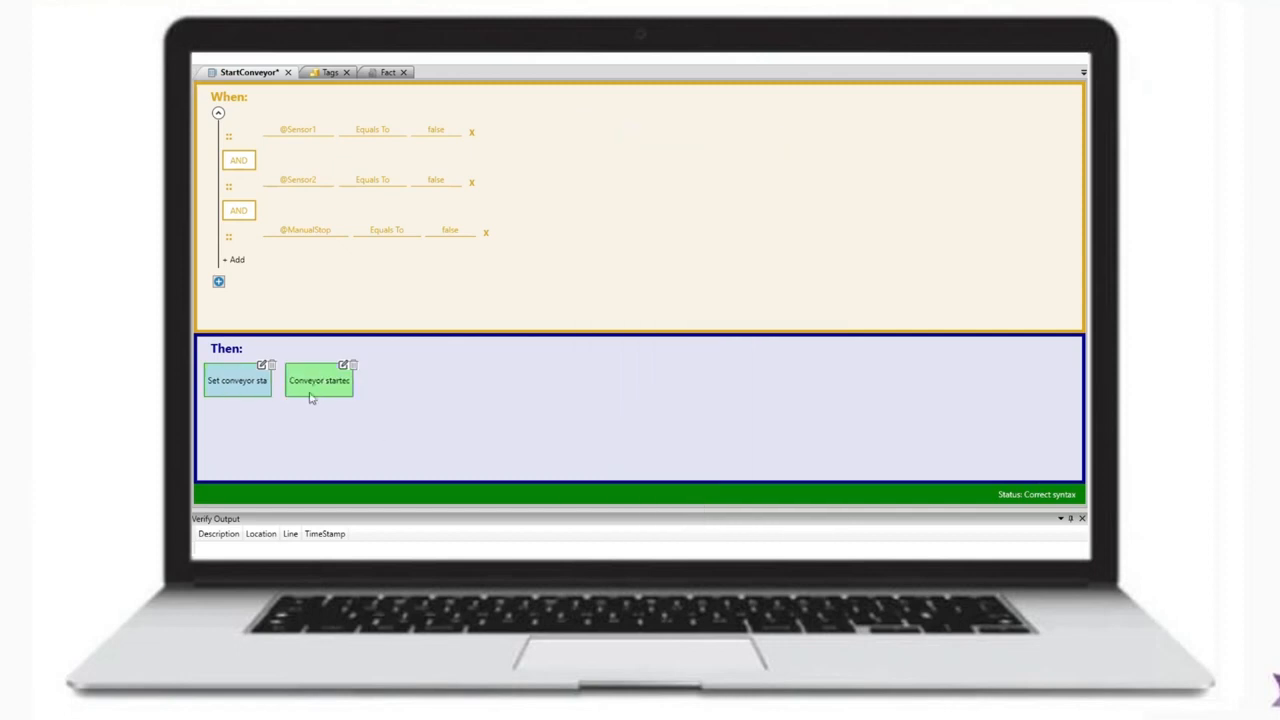
{"action": "left_click", "coordinate": [343, 365]}
{"action": "left_click", "coordinate": [800, 504]}
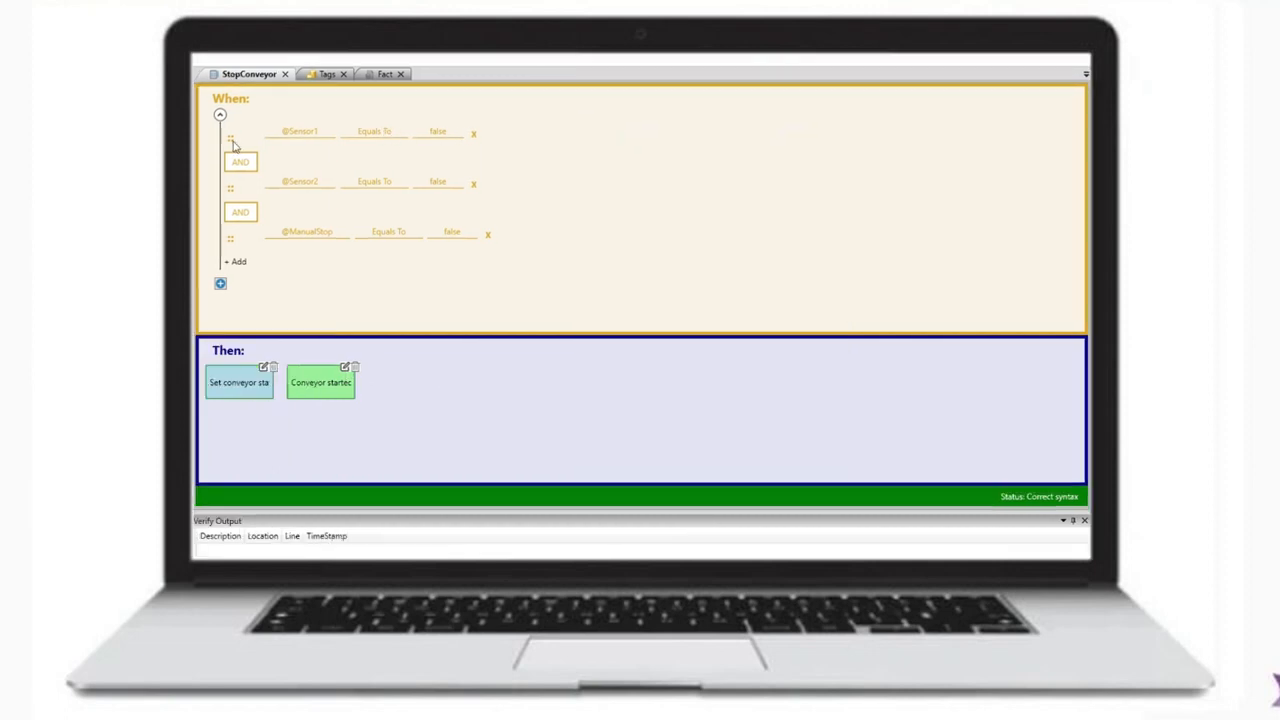
In the StopConveyor rule, set the Sensor1 and Sensor2 conditions to true and join them with Or
{"action": "left_click", "coordinate": [232, 141]}
{"action": "left_click_drag", "start_coordinate": [803, 315], "coordinate": [759, 314]}
{"action": "type", "text": "true"}
{"action": "left_click", "coordinate": [817, 353]}
{"action": "left_click", "coordinate": [233, 165]}
{"action": "left_click", "coordinate": [271, 180]}
{"action": "left_click", "coordinate": [232, 190]}
{"action": "double_click", "coordinate": [783, 315]}
{"action": "type", "text": "true"}
{"action": "left_click", "coordinate": [817, 353]}
Join the ManualStop condition with Or and set its comparison value to true
{"action": "left_click", "coordinate": [240, 212]}
{"action": "left_click", "coordinate": [271, 228]}
{"action": "left_click", "coordinate": [231, 238]}
{"action": "left_click_drag", "start_coordinate": [808, 315], "coordinate": [706, 313]}
{"action": "type", "text": "true"}
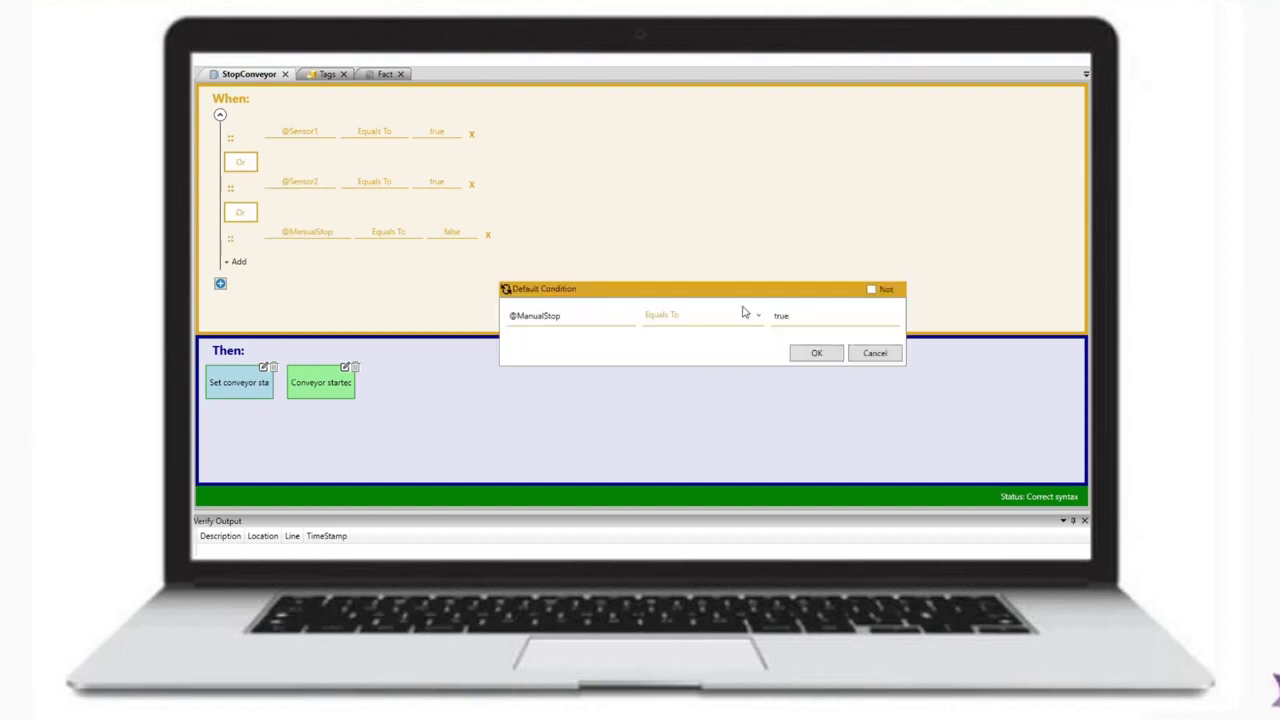
{"action": "left_click", "coordinate": [817, 353]}
Edit the StopConveyor rule's Set Tag Value action so that it sets the conveyor status to false
{"action": "left_click", "coordinate": [262, 368]}
{"action": "left_click_drag", "start_coordinate": [717, 249], "coordinate": [656, 249]}
{"action": "type", "text": "false"}
{"action": "left_click", "coordinate": [744, 506]}
Change the event action's name and message to "Conveyor stopped" in the StopConveyor rule
{"action": "left_click", "coordinate": [263, 367]}
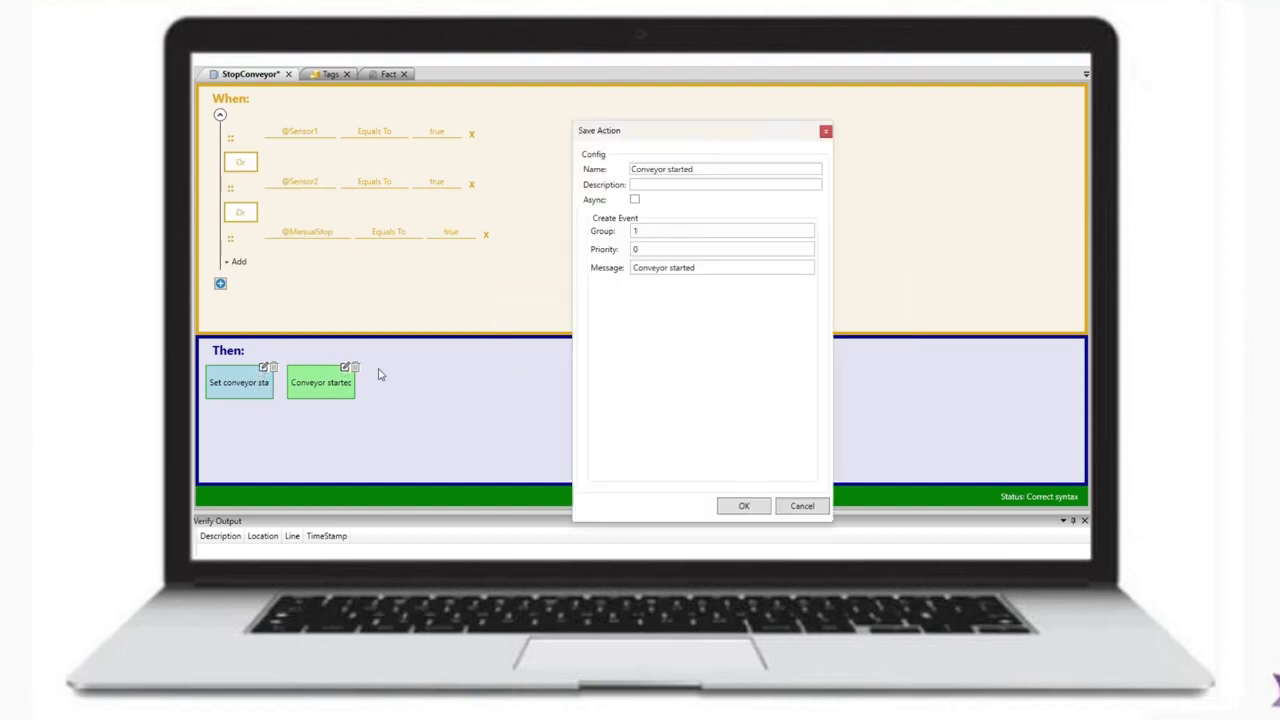
{"action": "key", "text": "BackSpace"}
{"action": "key", "text": "BackSpace"}
{"action": "key", "text": "BackSpace"}
{"action": "key", "text": "BackSpace"}
{"action": "key", "text": "BackSpace"}
{"action": "key", "text": "BackSpace"}
{"action": "double_click", "coordinate": [678, 169]}
{"action": "type", "text": "stopped"}
{"action": "left_click", "coordinate": [744, 507]}
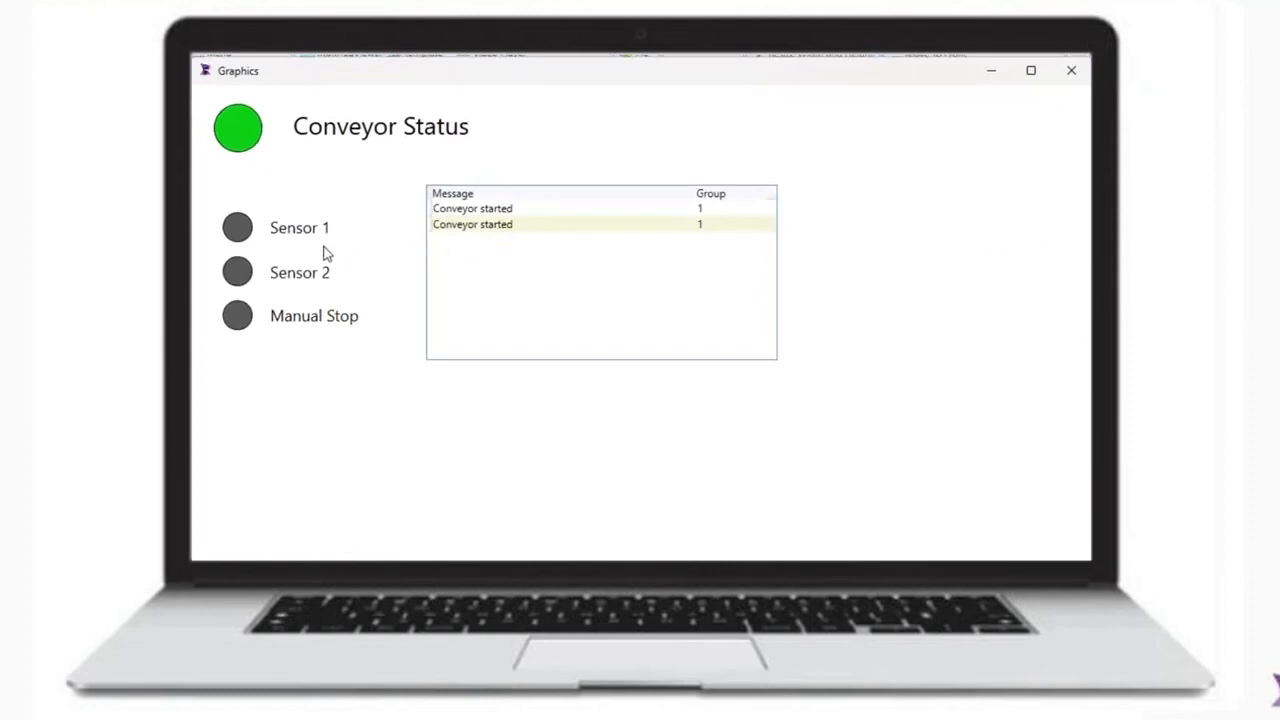
Toggle Manual Stop on and off in the running graphic and check the conveyor status and event messages
{"action": "left_click", "coordinate": [240, 324]}
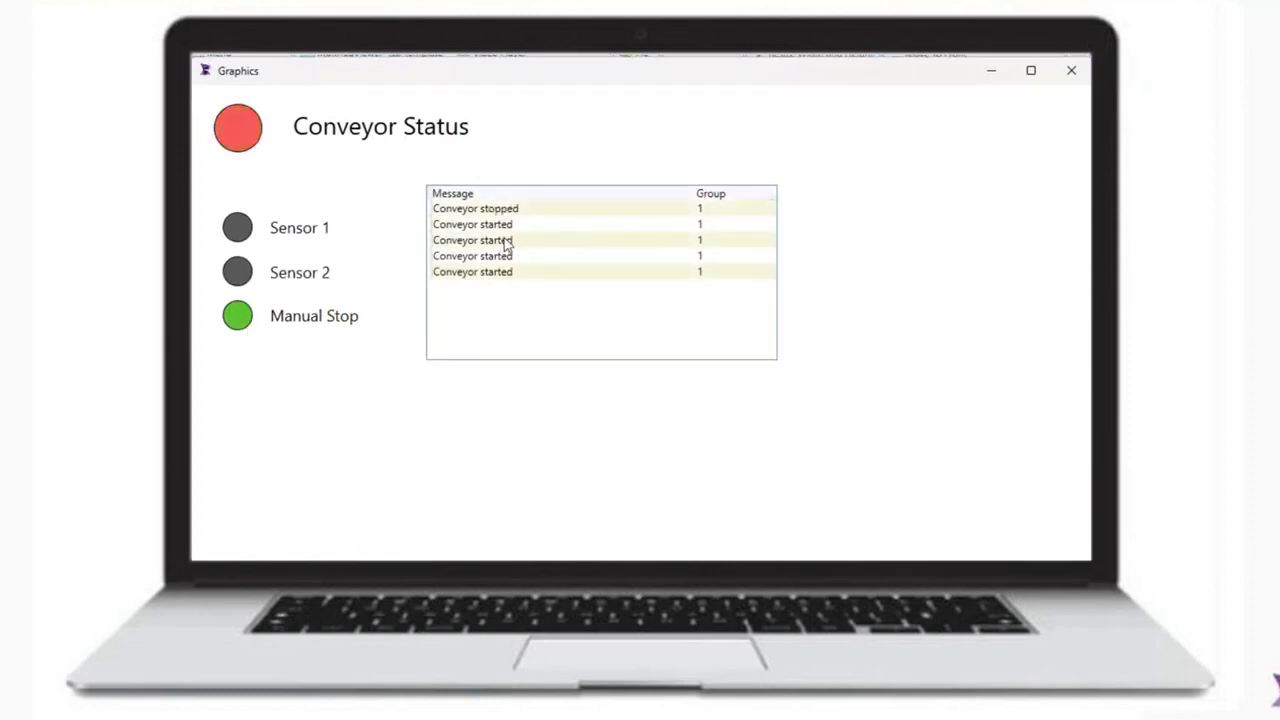
{"action": "left_click", "coordinate": [534, 212]}
{"action": "left_click", "coordinate": [237, 315]}
{"action": "left_click", "coordinate": [543, 209]}
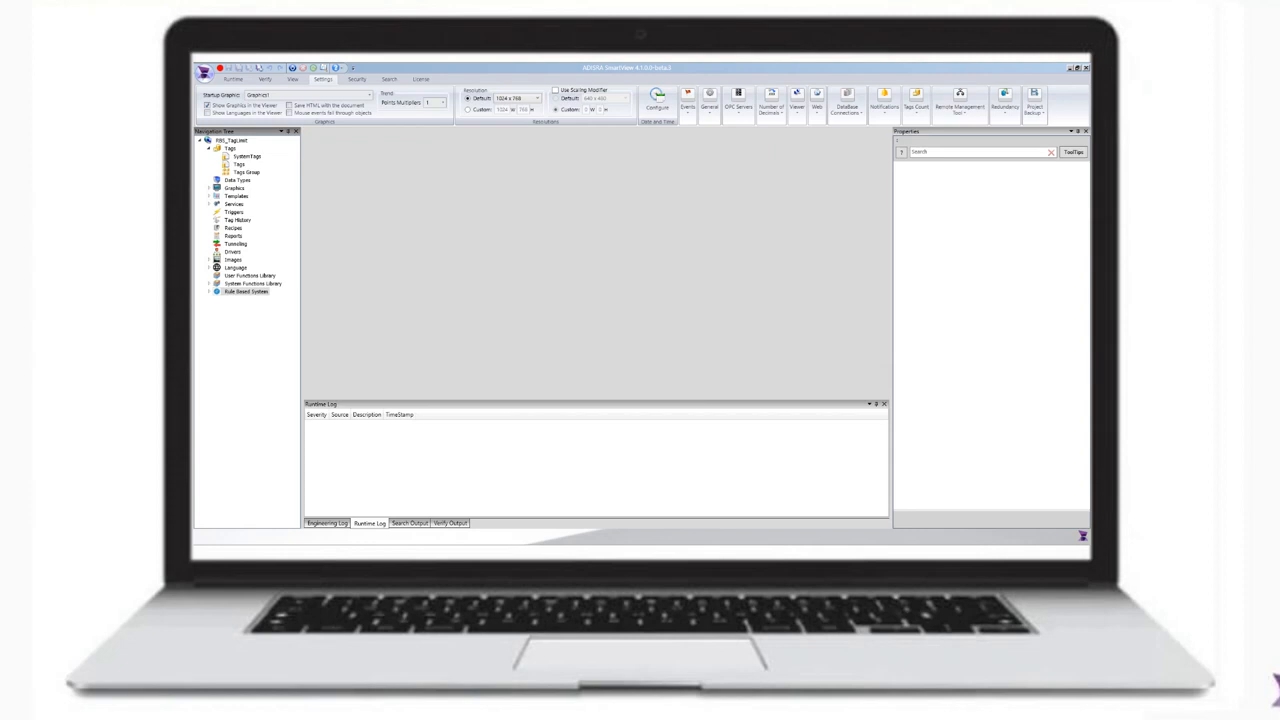
Insert three tags named Valve, ValveMin and ValveMax in the RBS_TagLimit project
{"action": "double_click", "coordinate": [239, 167]}
{"action": "left_click", "coordinate": [209, 102]}
{"action": "left_click", "coordinate": [209, 102]}
{"action": "left_click", "coordinate": [209, 102]}
{"action": "double_click", "coordinate": [334, 162]}
{"action": "type", "text": "Va"}
{"action": "key", "text": "Return"}
{"action": "type", "text": "ValveMin"}
{"action": "key", "text": "Return"}
{"action": "type", "text": "ValveMax"}
Set the type of the ValveMax, ValveMin and Valve tags to Float
{"action": "left_click", "coordinate": [638, 190]}
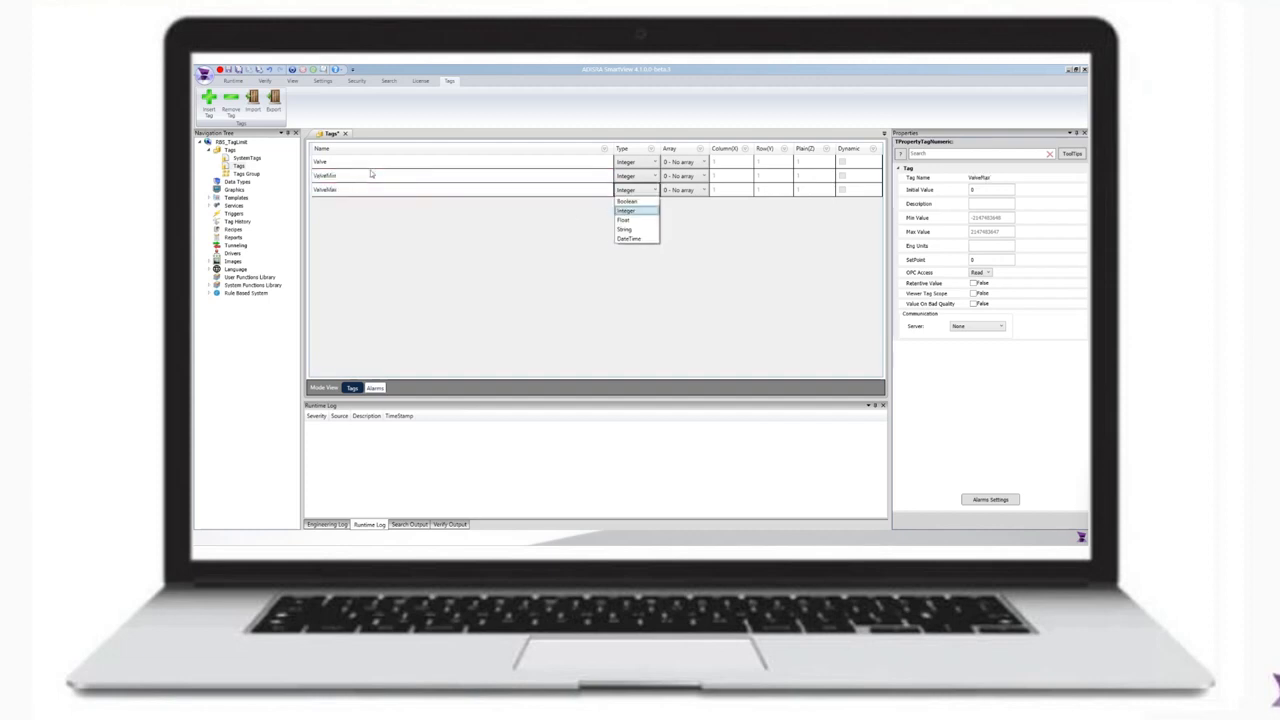
{"action": "left_click", "coordinate": [622, 220]}
{"action": "left_click", "coordinate": [638, 176]}
{"action": "left_click", "coordinate": [622, 206]}
{"action": "left_click", "coordinate": [638, 162]}
{"action": "left_click", "coordinate": [622, 192]}
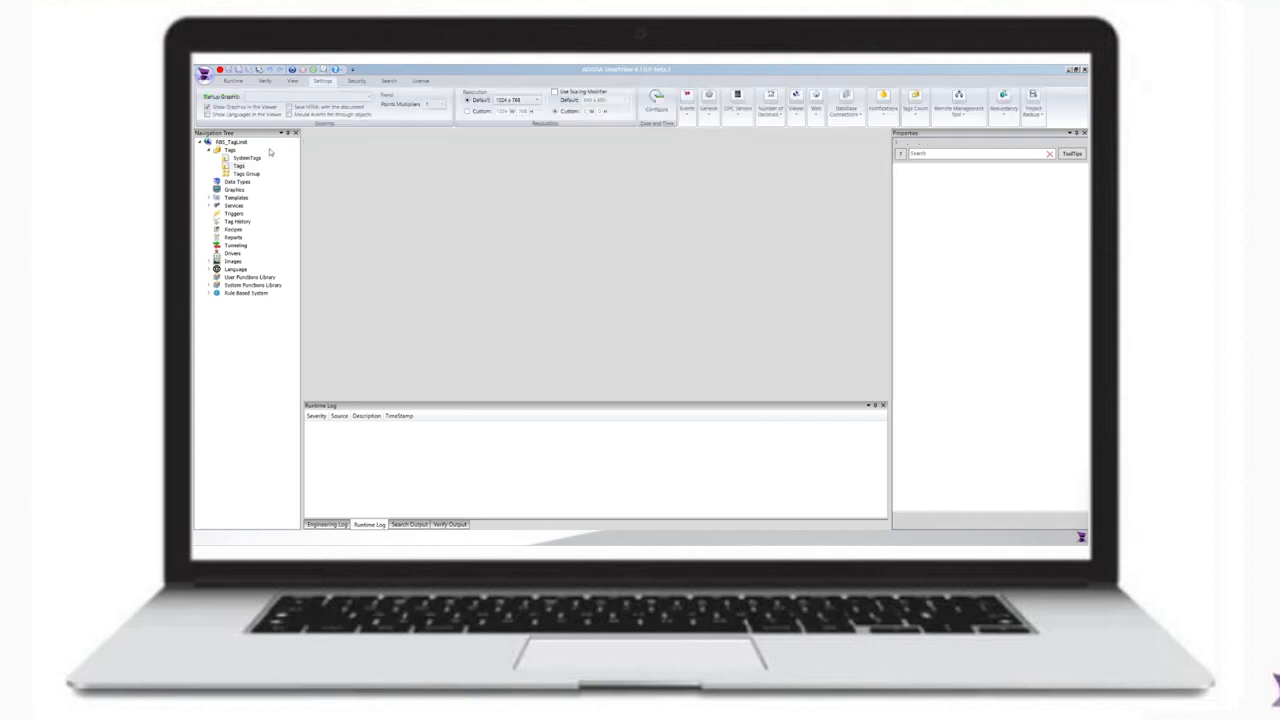
Create a single rule named CheckValveLowLimit in the Rule Based System
{"action": "right_click", "coordinate": [235, 271]}
{"action": "left_click", "coordinate": [265, 280]}
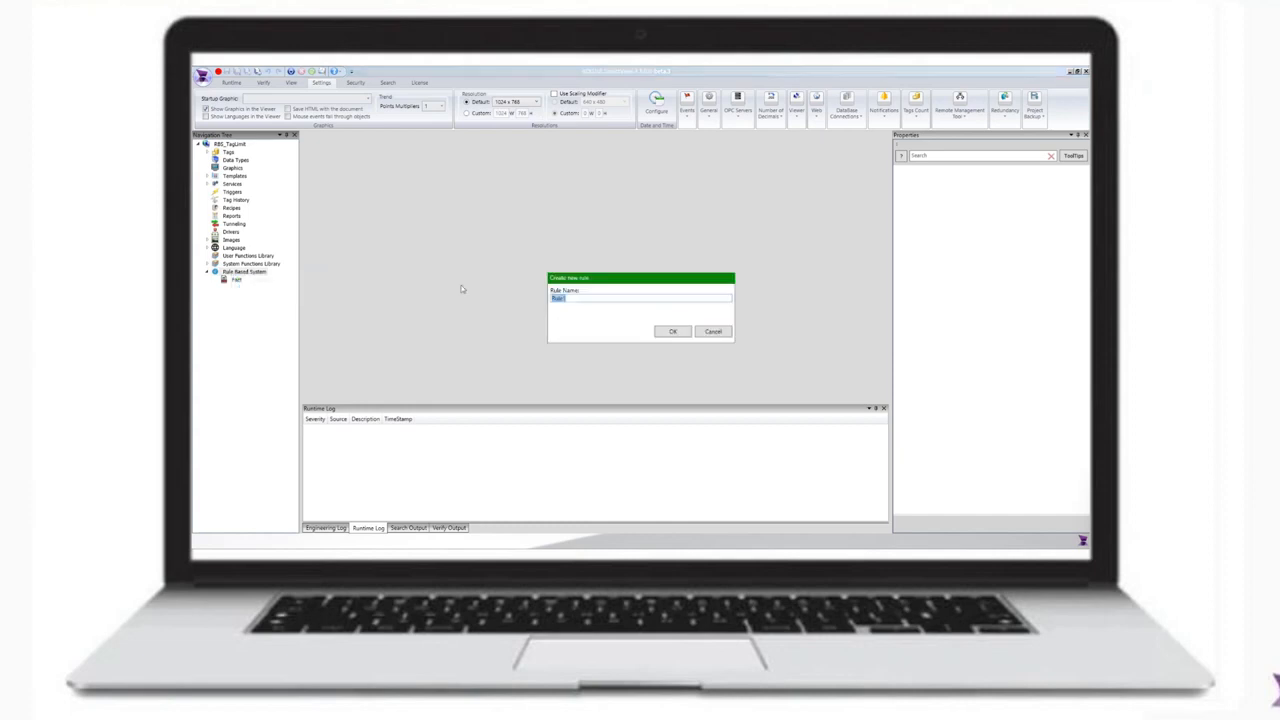
{"action": "type", "text": "CheckValveLowLimit"}
{"action": "left_click", "coordinate": [663, 334]}
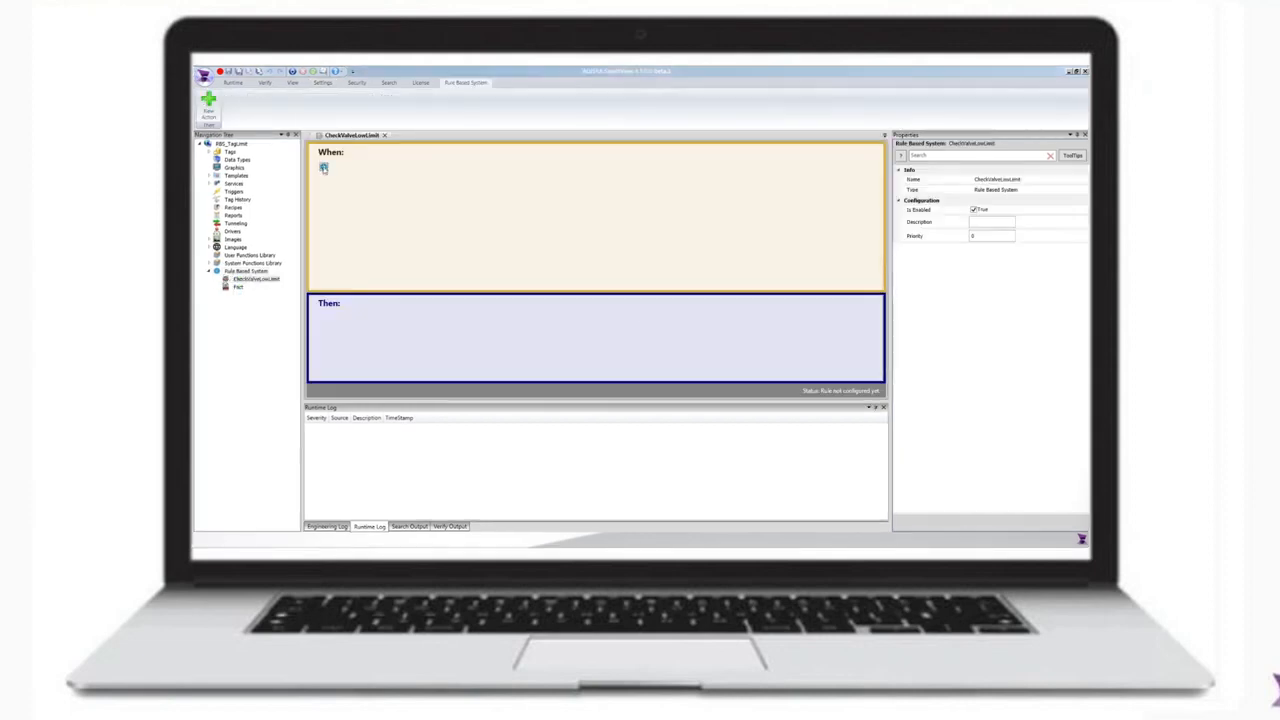
{"action": "left_click", "coordinate": [331, 182]}
{"action": "type", "text": "@Valve"}
{"action": "left_click", "coordinate": [681, 303]}
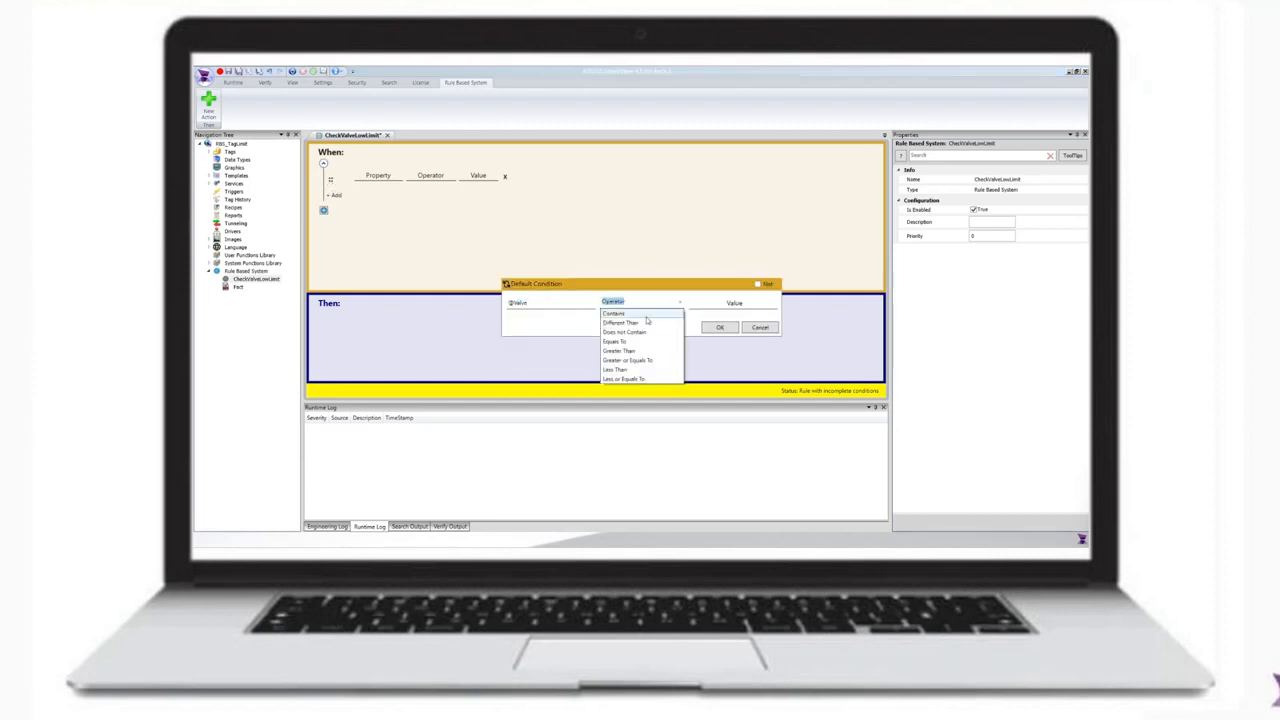
{"action": "left_click", "coordinate": [640, 359]}
{"action": "left_click", "coordinate": [746, 303]}
{"action": "type", "text": "@ValveMin"}
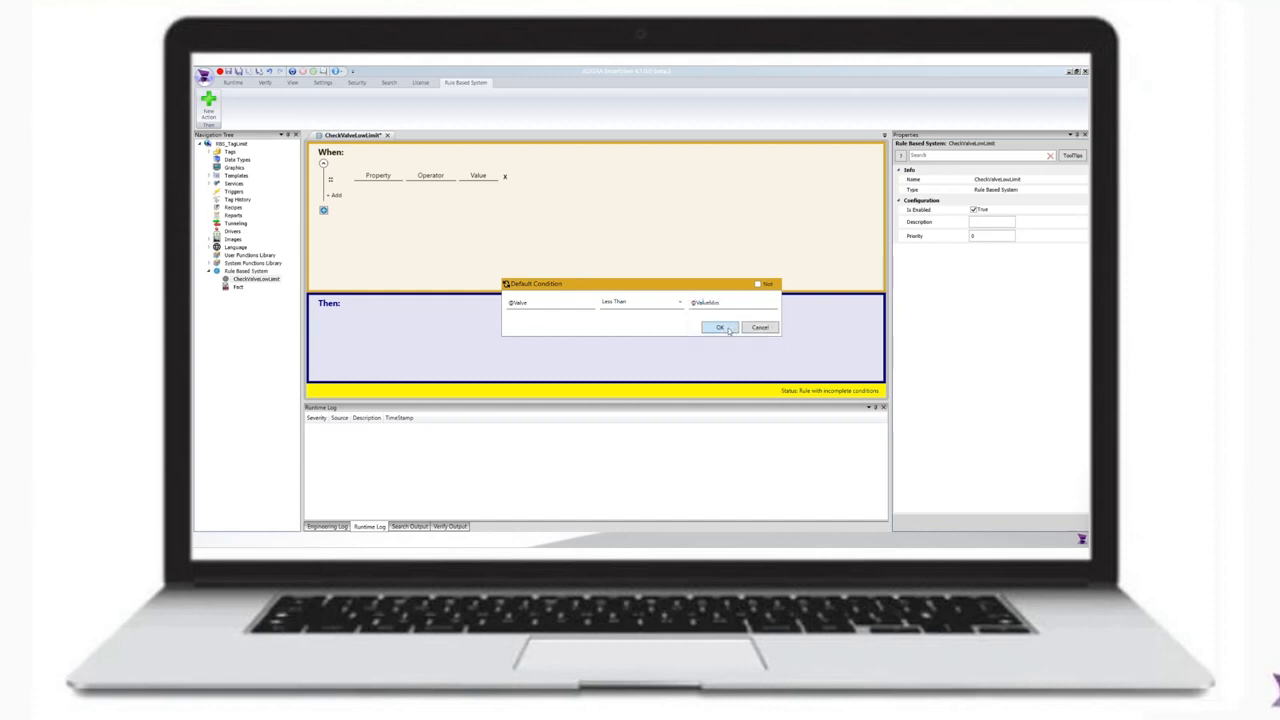
{"action": "left_click", "coordinate": [719, 328]}
{"action": "left_click", "coordinate": [208, 100]}
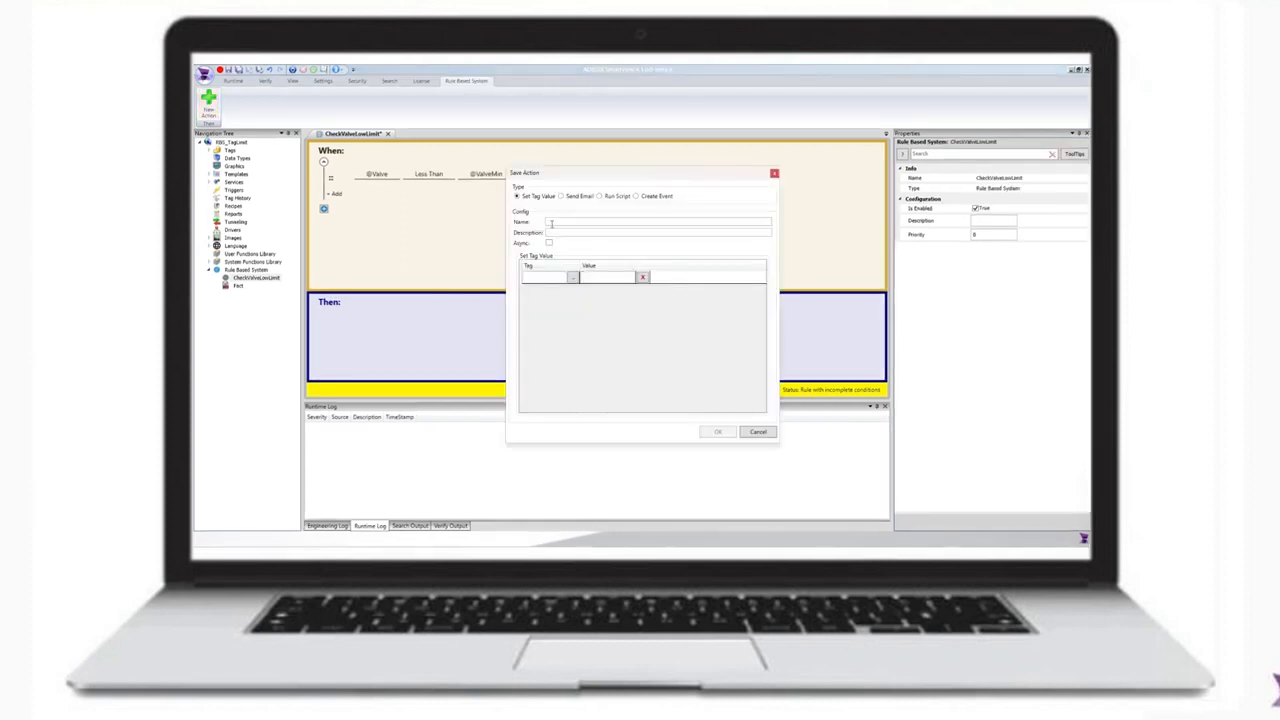
{"action": "type", "text": "Set Low limit to tag"}
{"action": "left_click", "coordinate": [545, 277]}
{"action": "type", "text": "@Valve"}
{"action": "key", "text": "Return"}
{"action": "left_click", "coordinate": [594, 277]}
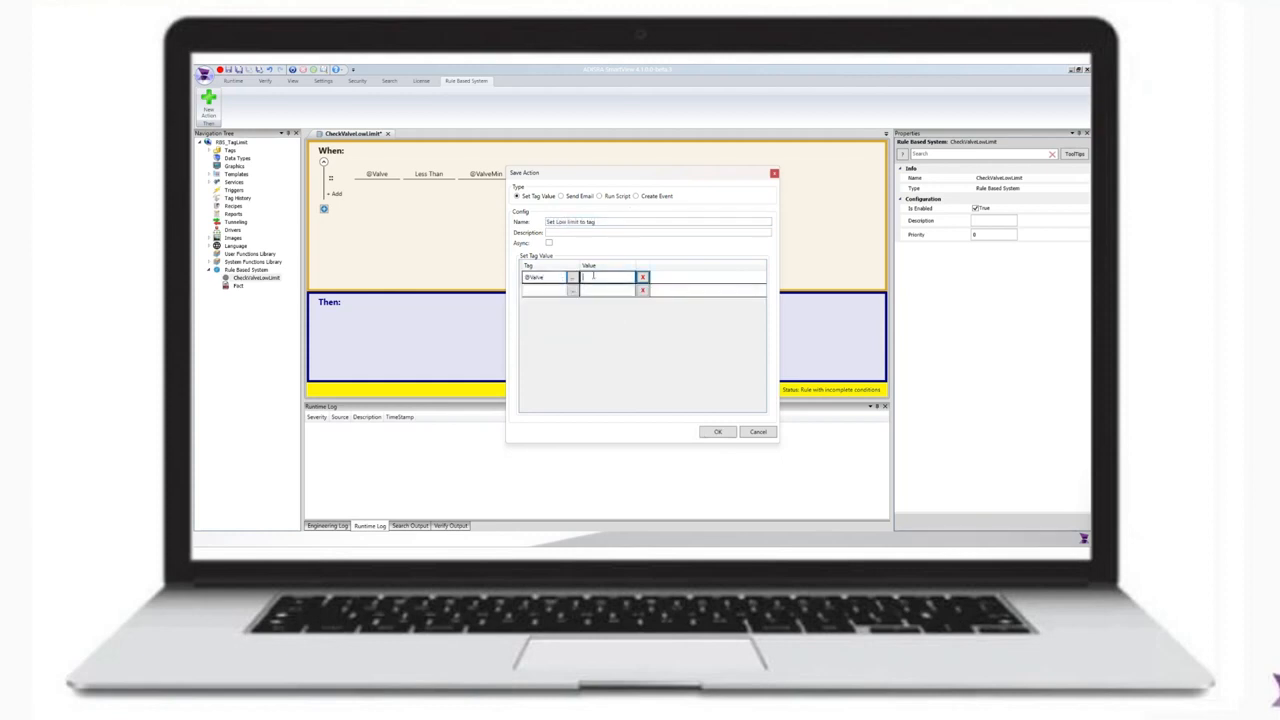
{"action": "type", "text": "@ValveMin"}
{"action": "key", "text": "Return"}
{"action": "left_click", "coordinate": [717, 432]}
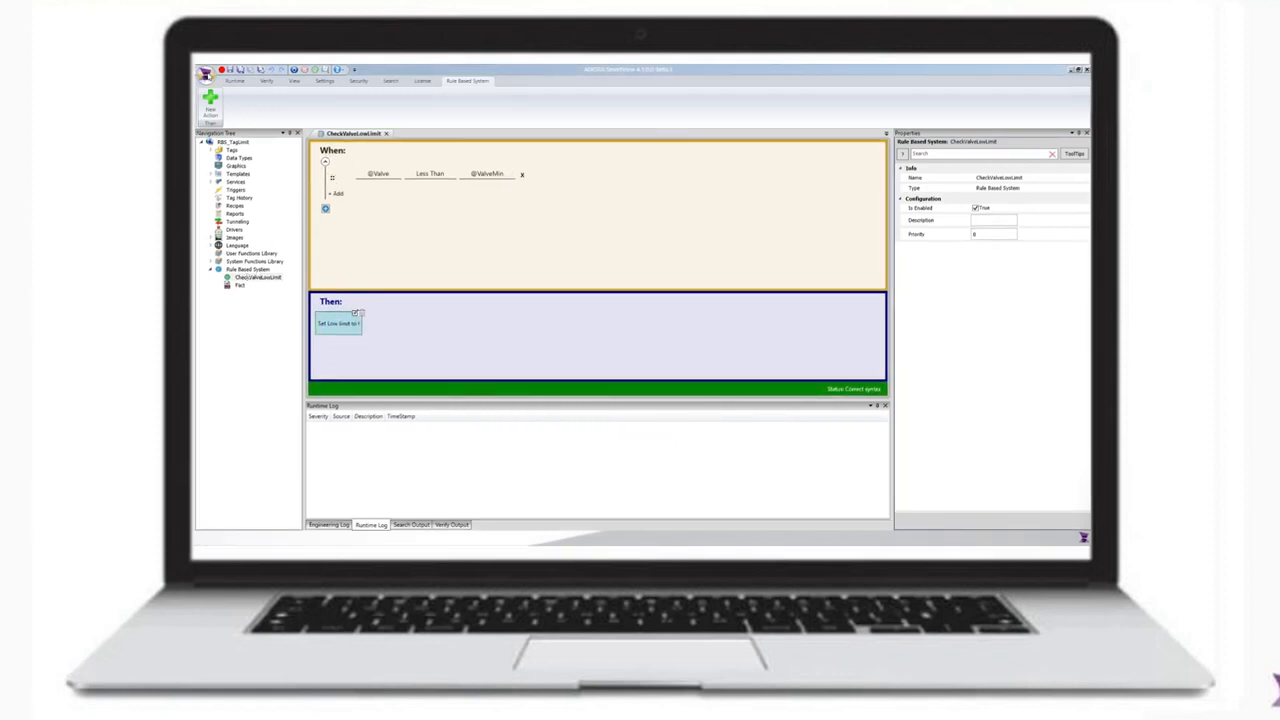
Save a copy of the CheckValveLowLimit rule as CheckValveHighLimit.rbs
{"action": "left_click", "coordinate": [207, 76]}
{"action": "left_click", "coordinate": [217, 154]}
{"action": "left_click", "coordinate": [356, 399]}
{"action": "type", "text": "HighLimit.rbs"}
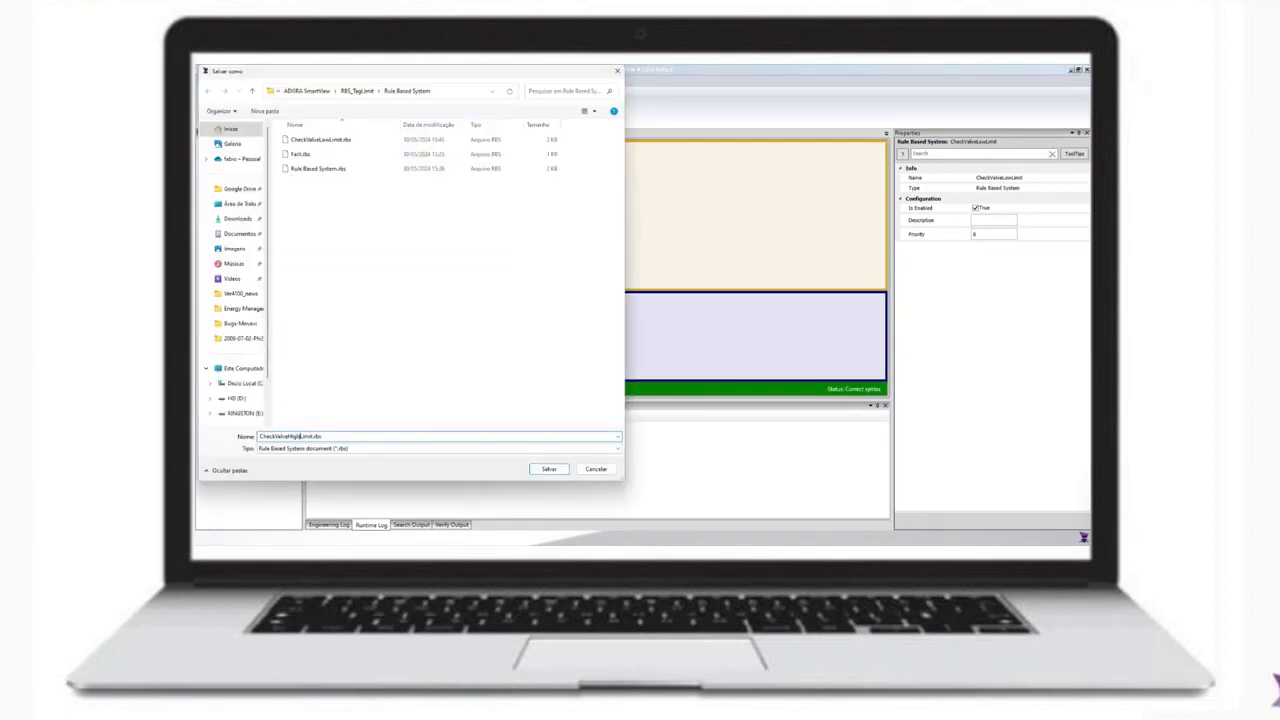
{"action": "left_click", "coordinate": [549, 473]}
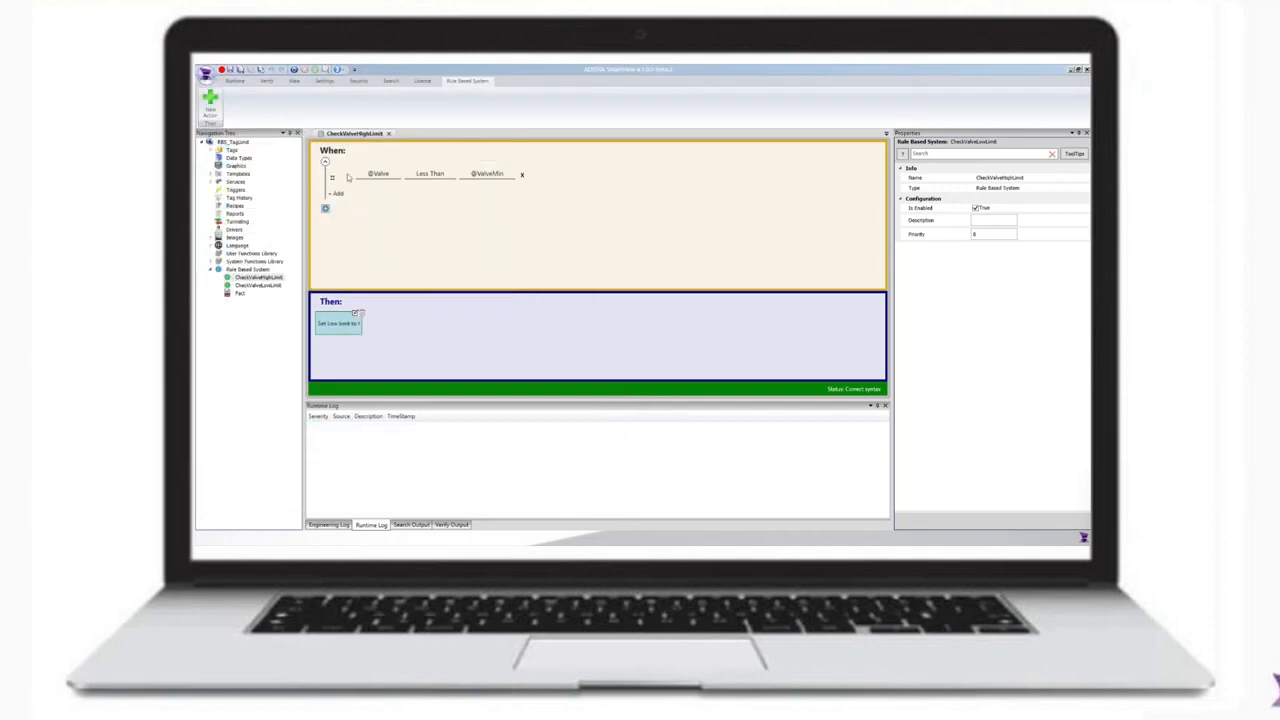
{"action": "double_click", "coordinate": [333, 183]}
{"action": "left_click", "coordinate": [675, 300]}
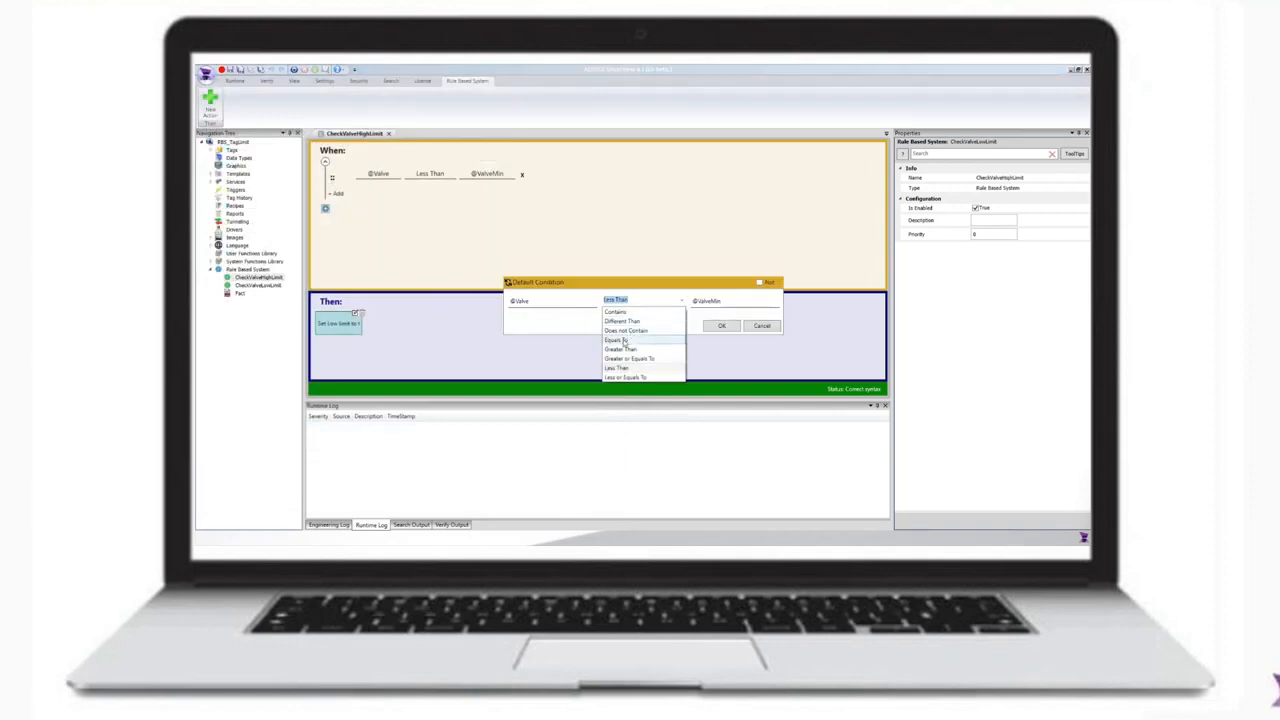
{"action": "left_click", "coordinate": [640, 330]}
{"action": "left_click", "coordinate": [731, 302]}
{"action": "key", "text": "BackSpace"}
{"action": "key", "text": "BackSpace"}
{"action": "type", "text": "ax"}
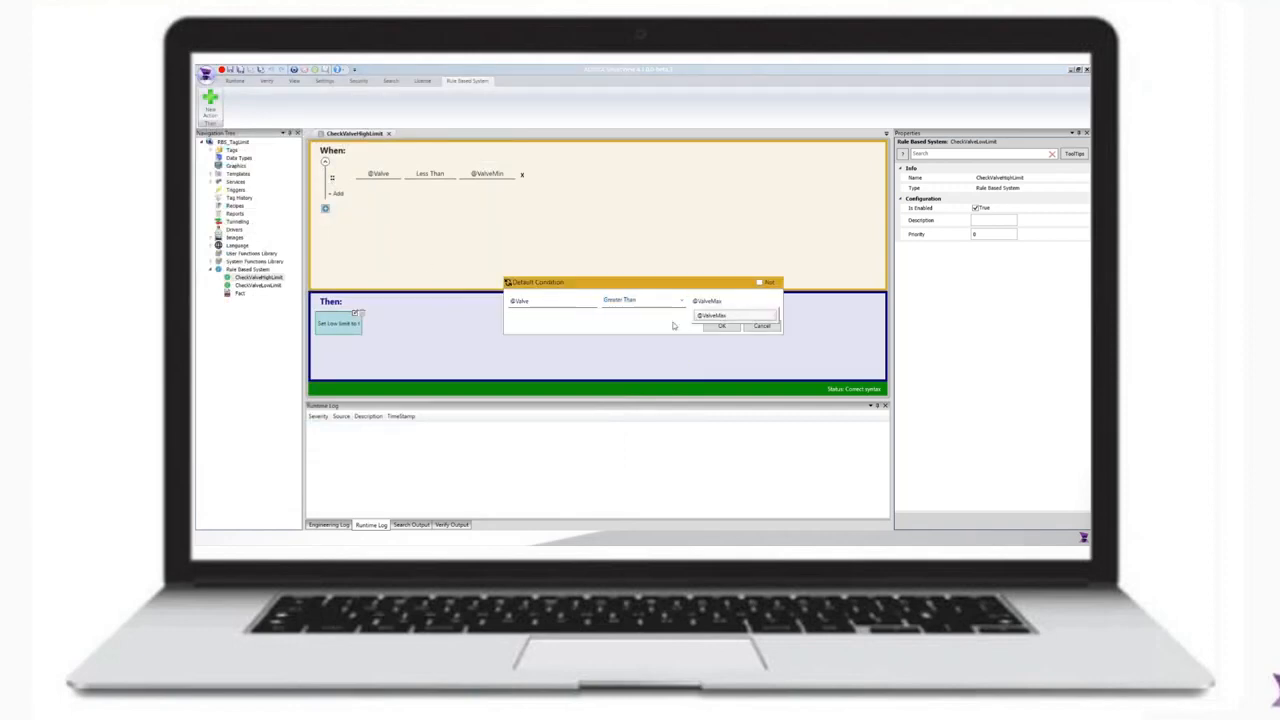
{"action": "left_click", "coordinate": [722, 326]}
{"action": "left_click", "coordinate": [354, 314]}
{"action": "double_click", "coordinate": [556, 199]}
{"action": "type", "text": "High"}
{"action": "left_click", "coordinate": [596, 255]}
{"action": "key", "text": "BackSpace"}
{"action": "key", "text": "BackSpace"}
{"action": "type", "text": "ax"}
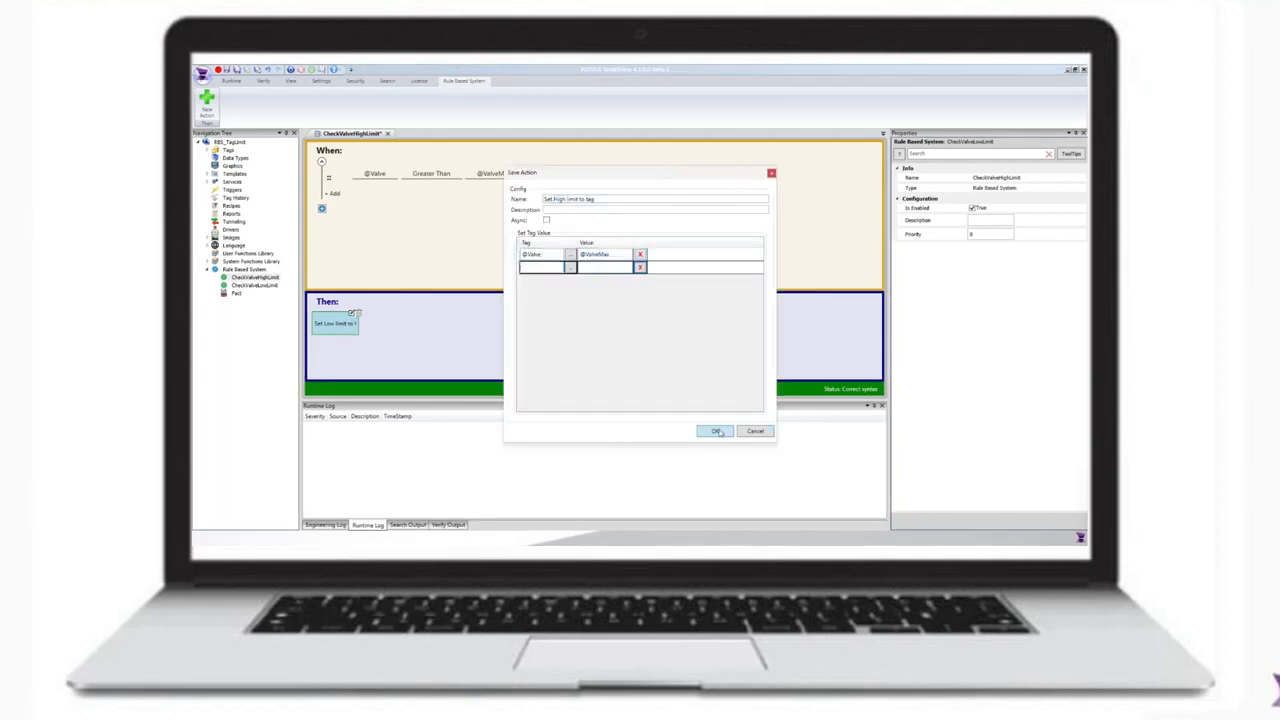
{"action": "left_click", "coordinate": [716, 431]}
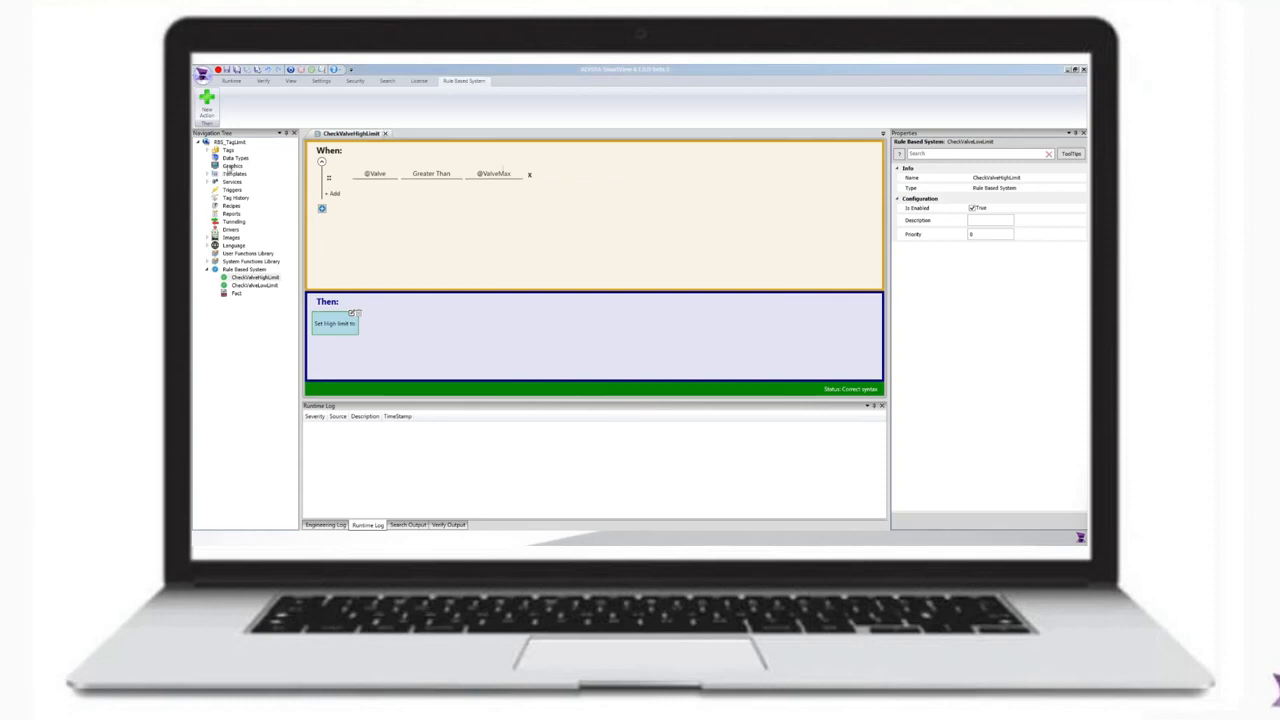
Create a new graphics document and add a bold, size 14 label reading "Min"
{"action": "right_click", "coordinate": [227, 168]}
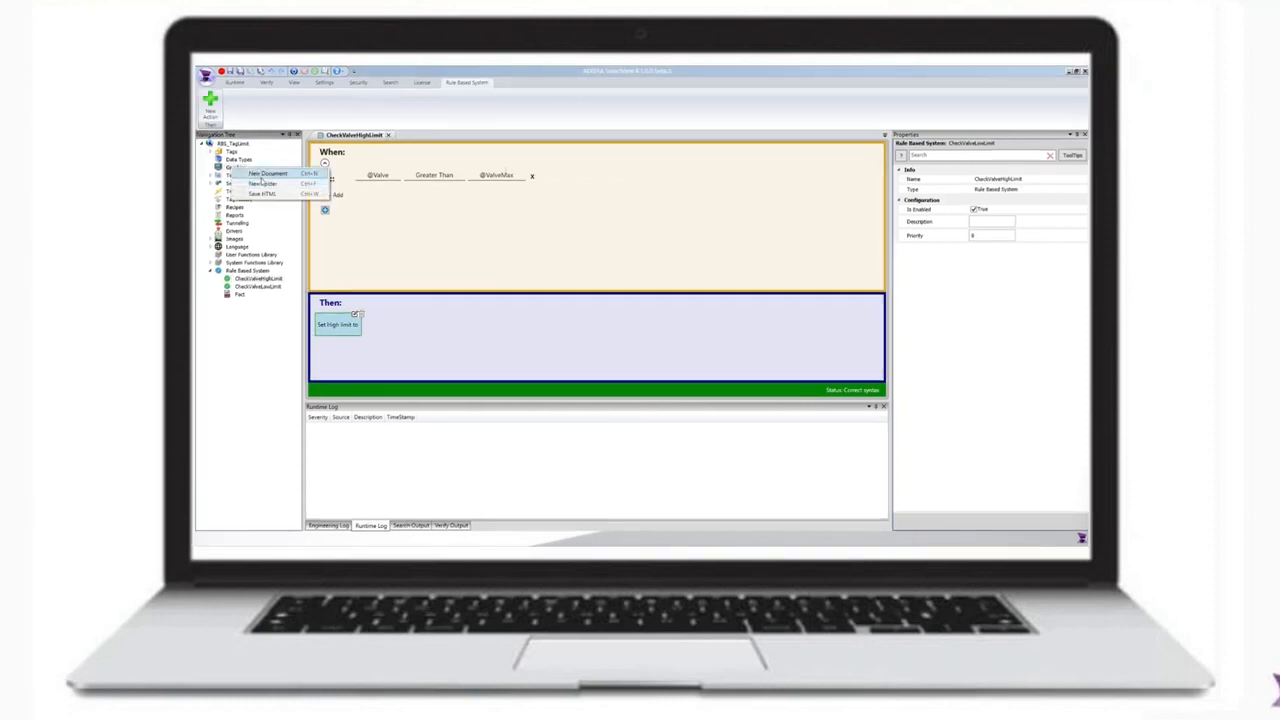
{"action": "left_click", "coordinate": [244, 175]}
{"action": "left_click", "coordinate": [246, 105]}
{"action": "left_click_drag", "start_coordinate": [388, 163], "coordinate": [417, 178]}
{"action": "left_click", "coordinate": [990, 248]}
{"action": "type", "text": "Min"}
{"action": "left_click", "coordinate": [979, 290]}
{"action": "left_click", "coordinate": [1024, 278]}
{"action": "left_click", "coordinate": [1017, 329]}
{"action": "mouse_move", "coordinate": [387, 162]}
{"action": "left_mouse_down"}
{"action": "mouse_move", "coordinate": [411, 199]}
{"action": "mouse_move", "coordinate": [455, 223]}
{"action": "left_mouse_up"}
{"action": "left_click", "coordinate": [288, 95]}
{"action": "left_click", "coordinate": [1006, 248]}
{"action": "type", "text": "@"}
{"action": "left_click", "coordinate": [992, 278]}
Duplicate the Min label and its text box twice, lining up the three pairs side by side in one row
{"action": "left_click", "coordinate": [413, 201], "text": "ctrl"}
{"action": "key", "text": "ctrl+c"}
{"action": "key", "text": "ctrl+v"}
{"action": "key", "text": "Up"}
{"action": "key", "text": "Up"}
{"action": "key", "text": "Right"}
{"action": "key", "text": "Right"}
{"action": "key", "text": "Right"}
{"action": "key", "text": "Right"}
{"action": "key", "text": "Right"}
{"action": "key", "text": "Right"}
{"action": "key", "text": "ctrl+v"}
{"action": "key", "text": "Up"}
{"action": "key", "text": "Up"}
{"action": "key", "text": "Up"}
{"action": "key", "text": "Up"}
{"action": "key", "text": "Right"}
{"action": "key", "text": "Right"}
{"action": "key", "text": "Right"}
{"action": "key", "text": "Right"}
{"action": "key", "text": "Right"}
{"action": "key", "text": "Right"}
{"action": "key", "text": "Right"}
{"action": "key", "text": "Right"}
{"action": "key", "text": "Right"}
{"action": "key", "text": "Right"}
{"action": "left_click", "coordinate": [553, 214]}
{"action": "left_click", "coordinate": [1012, 248]}
{"action": "key", "text": "BackSpace"}
{"action": "key", "text": "BackSpace"}
{"action": "type", "text": "ax"}
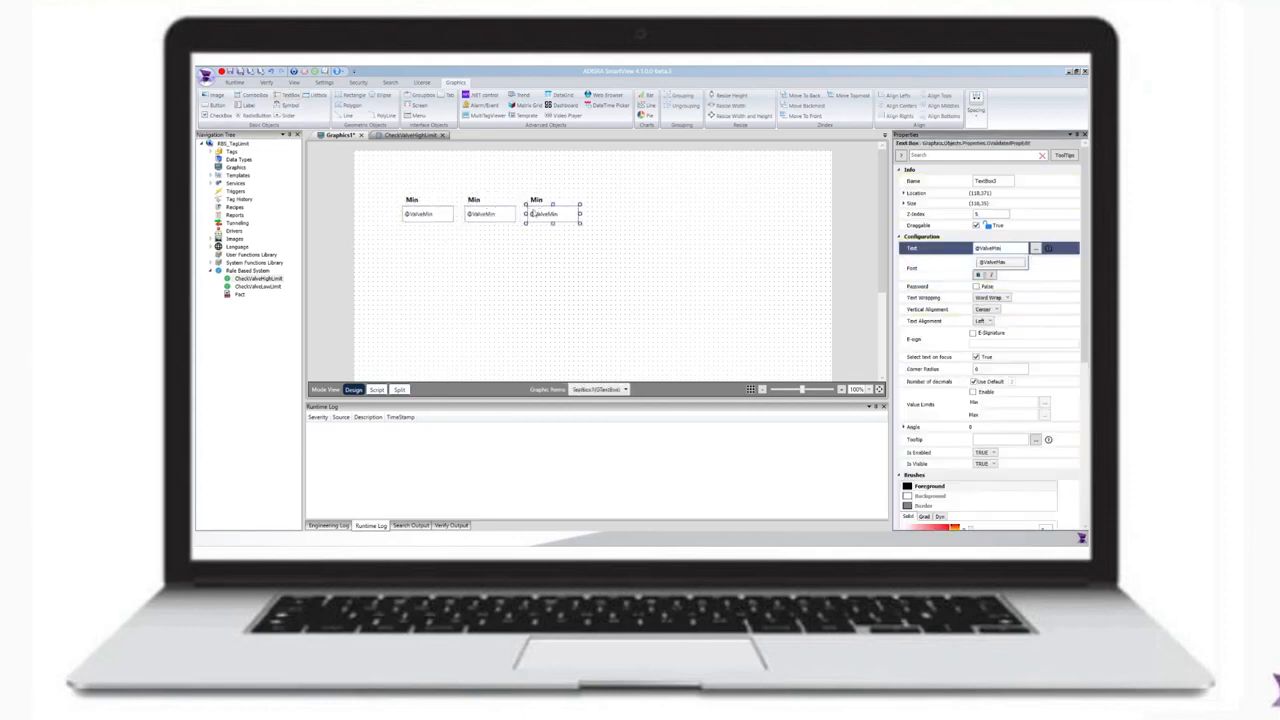
{"action": "left_click", "coordinate": [537, 200]}
{"action": "left_click", "coordinate": [1012, 248]}
{"action": "left_click", "coordinate": [474, 200]}
{"action": "left_click", "coordinate": [989, 248]}
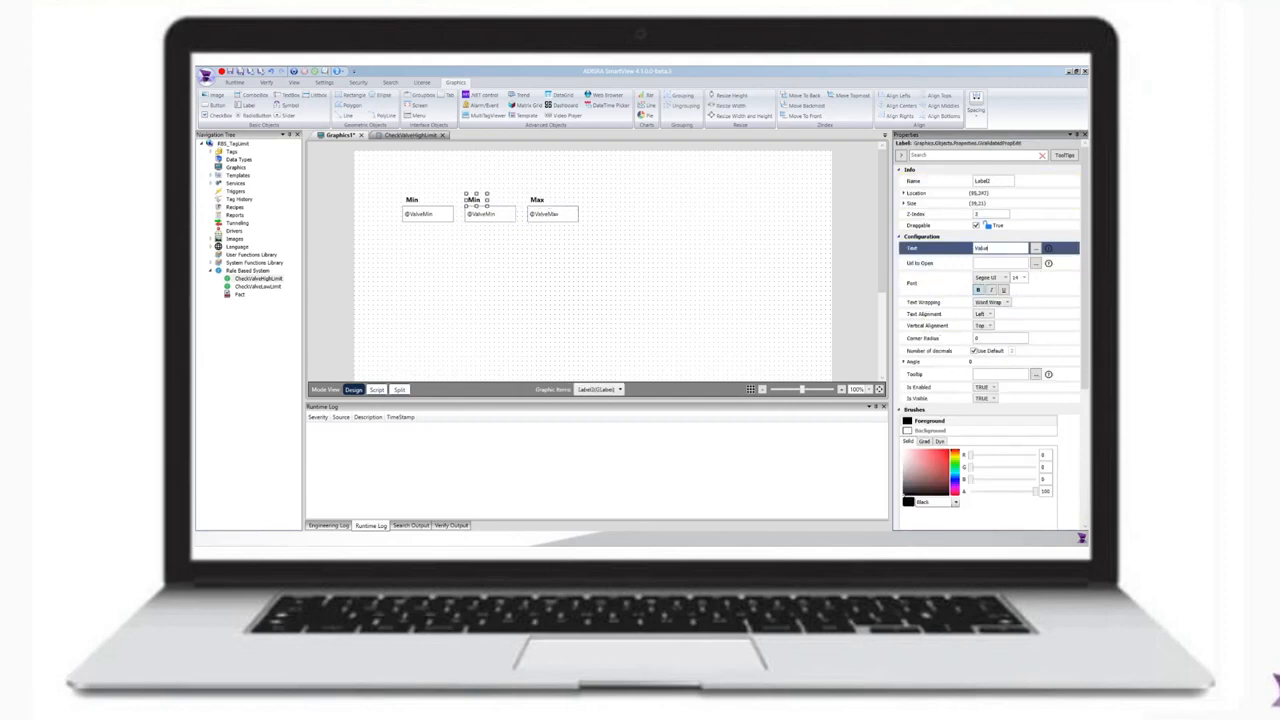
{"action": "left_click", "coordinate": [479, 216]}
{"action": "left_click", "coordinate": [1010, 248]}
{"action": "key", "text": "BackSpace"}
{"action": "key", "text": "BackSpace"}
{"action": "key", "text": "BackSpace"}
{"action": "left_click", "coordinate": [550, 288]}
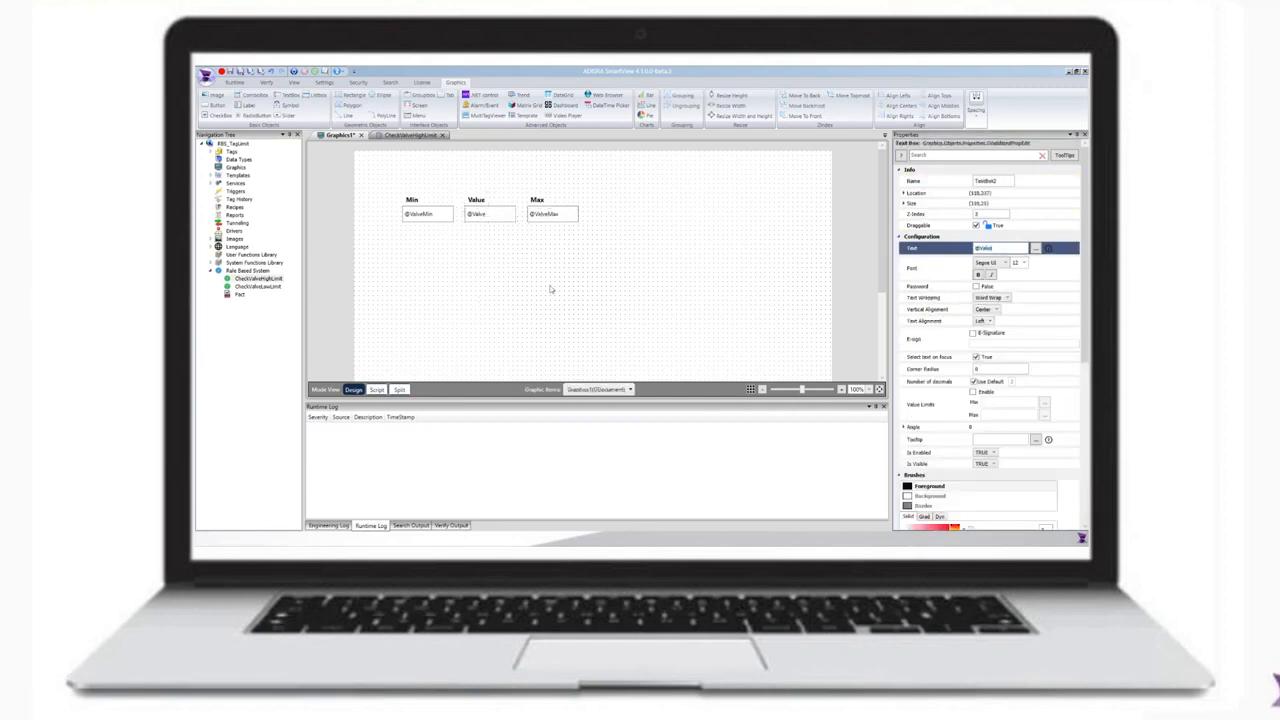
Set the graphic's window size to 600 wide by 360 high and save it as Graphics1
{"action": "left_click", "coordinate": [904, 224]}
{"action": "left_click", "coordinate": [990, 238]}
{"action": "type", "text": "600"}
{"action": "left_click", "coordinate": [846, 247]}
{"action": "left_click", "coordinate": [989, 251]}
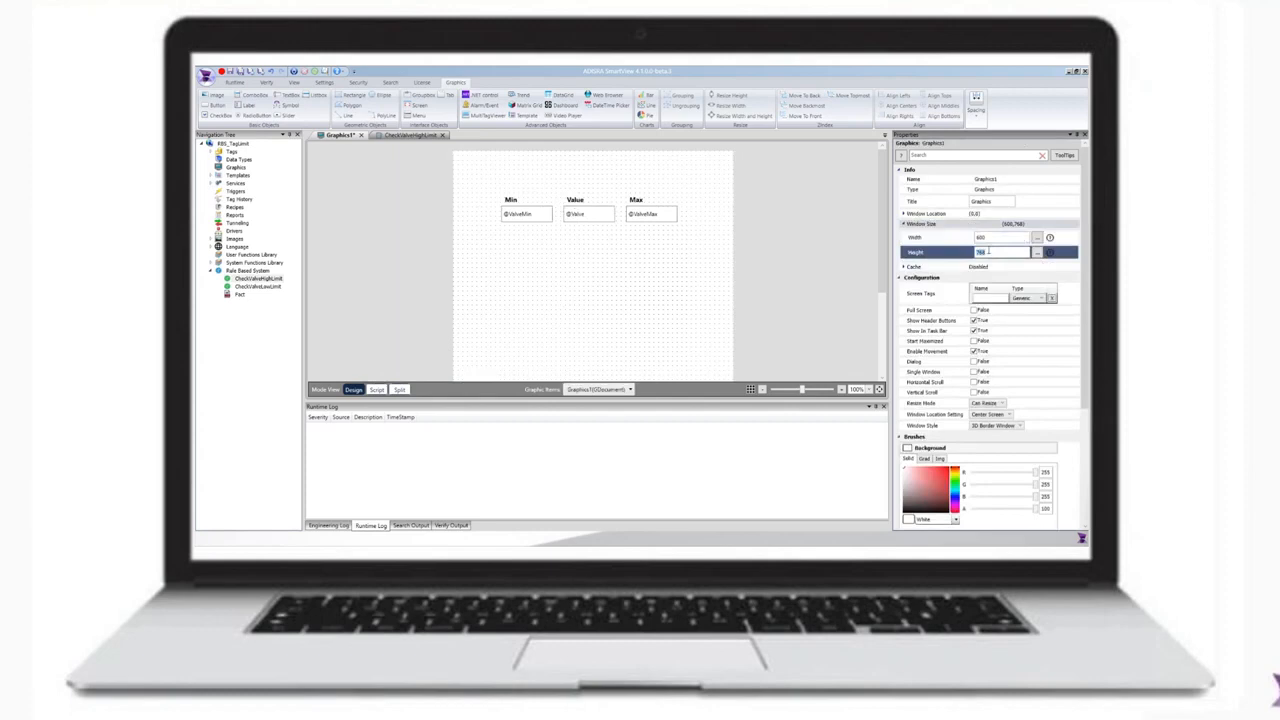
{"action": "left_click", "coordinate": [846, 247]}
{"action": "left_click", "coordinate": [230, 71]}
{"action": "left_click", "coordinate": [550, 470]}
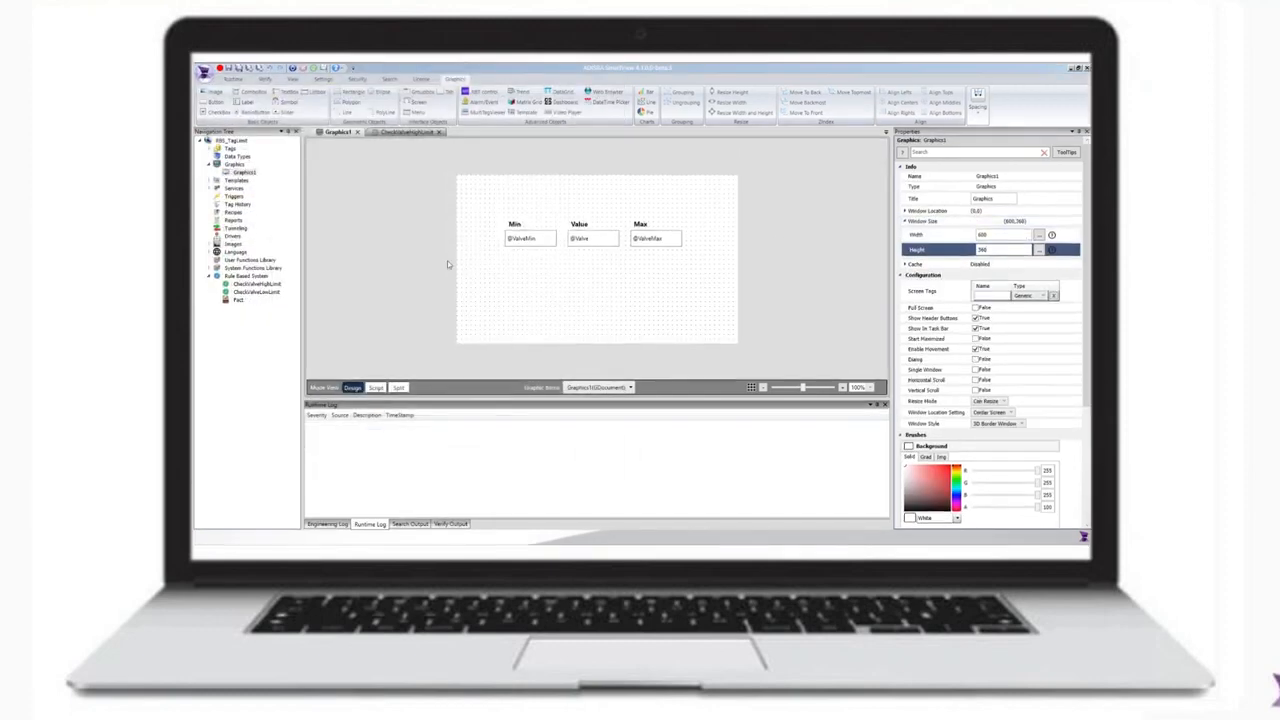
Set Graphics1 as the project's startup graphic
{"action": "left_click", "coordinate": [327, 80]}
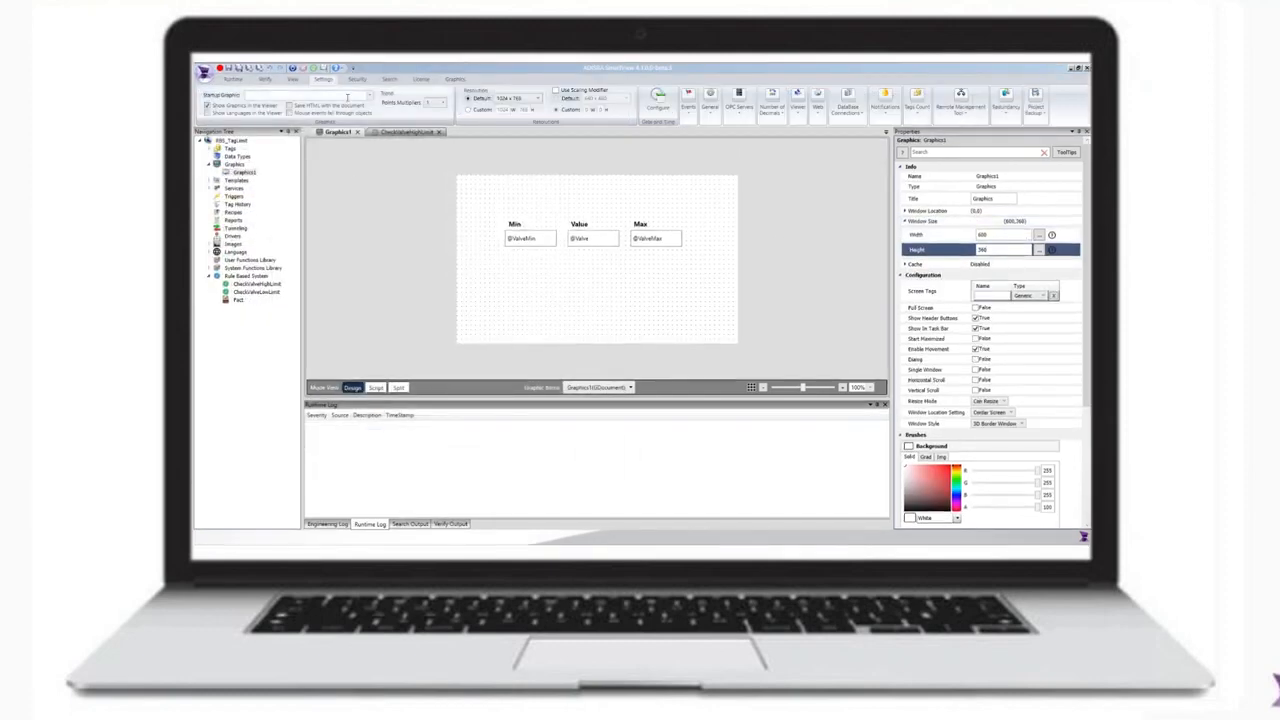
{"action": "left_click", "coordinate": [370, 94]}
{"action": "left_click", "coordinate": [312, 114]}
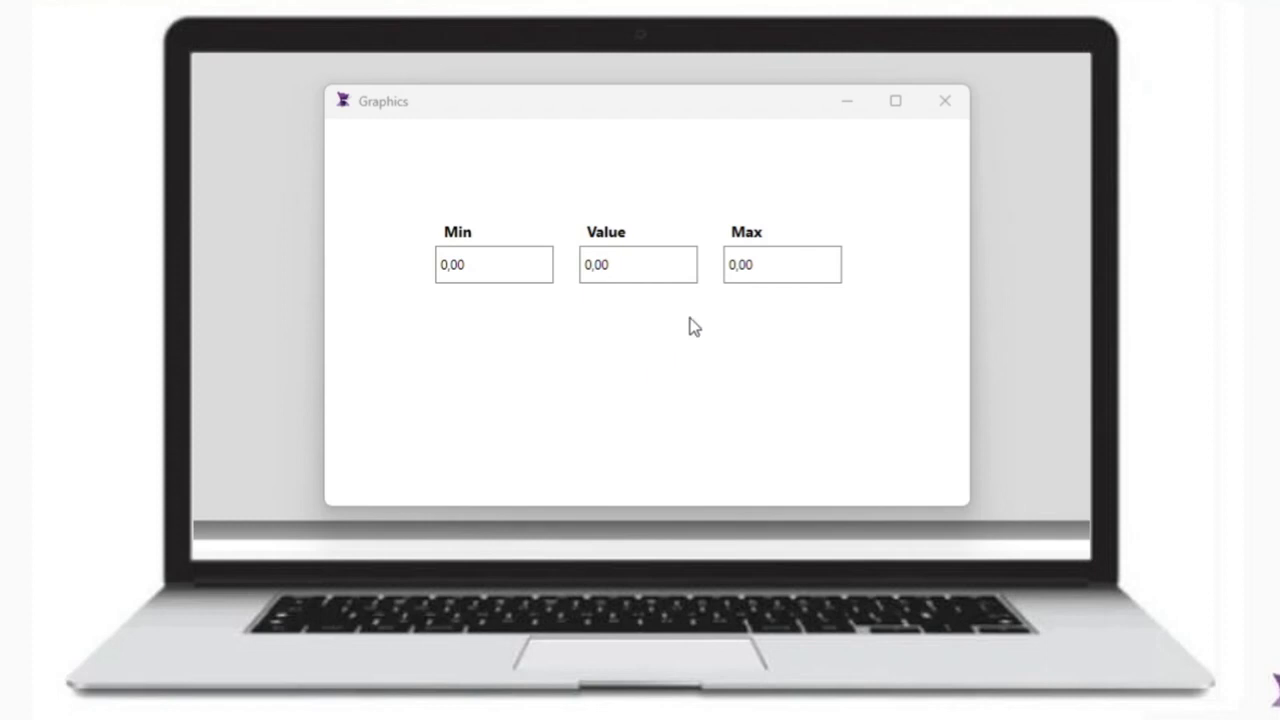
In the running graphic, enter 100 for Max and 12 for Min, then test the low limit with Value 1
{"action": "left_click", "coordinate": [756, 272]}
{"action": "type", "text": "100"}
{"action": "left_click", "coordinate": [474, 277]}
{"action": "type", "text": "12"}
{"action": "left_click", "coordinate": [616, 272]}
{"action": "type", "text": "1"}
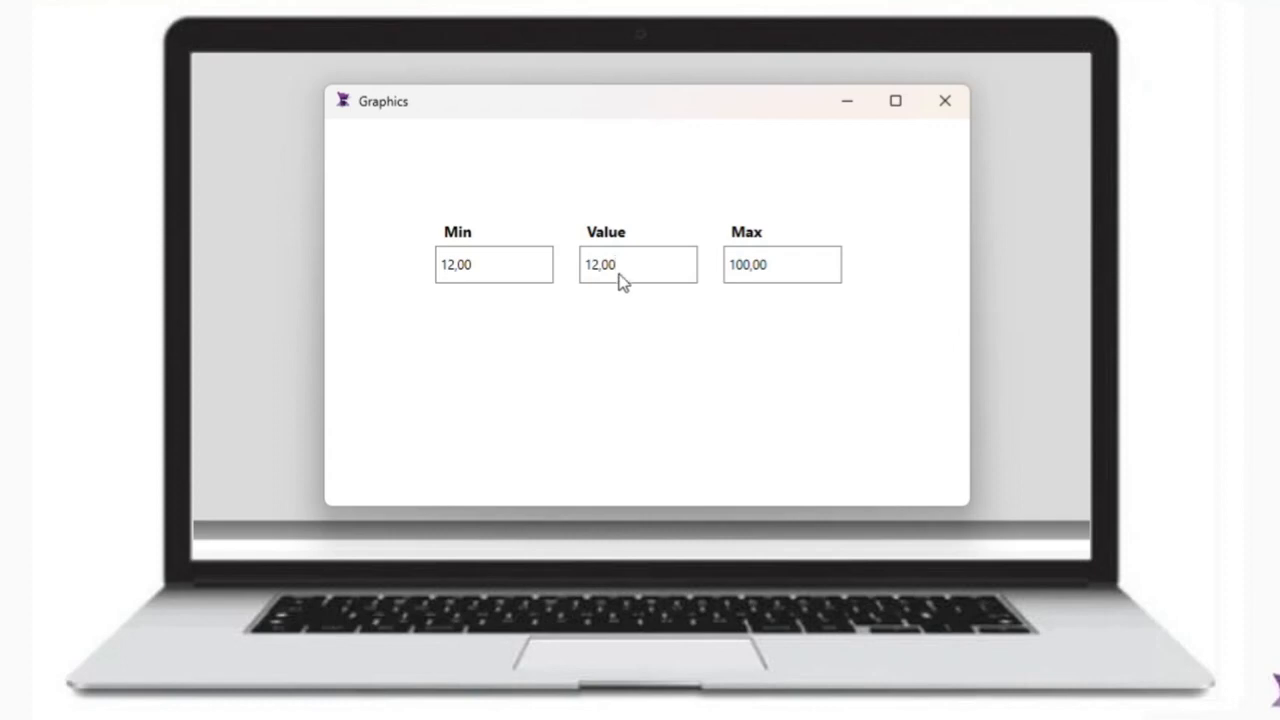
Test the running rules by entering 35, 88 and 200 in the Value box
{"action": "left_click_drag", "start_coordinate": [620, 280], "coordinate": [503, 297]}
{"action": "type", "text": "35"}
{"action": "key", "text": "Return"}
{"action": "left_click", "coordinate": [636, 278]}
{"action": "type", "text": "88"}
{"action": "left_click", "coordinate": [630, 265]}
{"action": "type", "text": "200"}
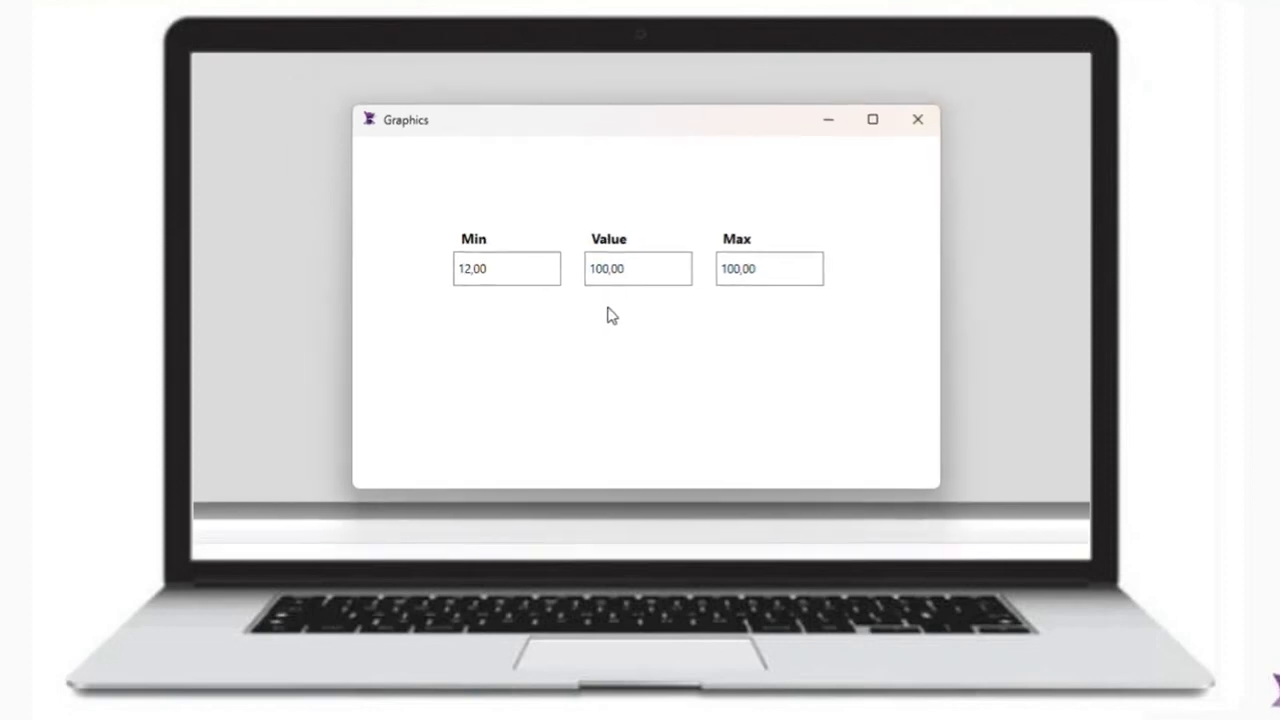
Examine the Selected Value and TimePicker properties of both date pickers in the DateManagement graphic
{"action": "left_click", "coordinate": [287, 60]}
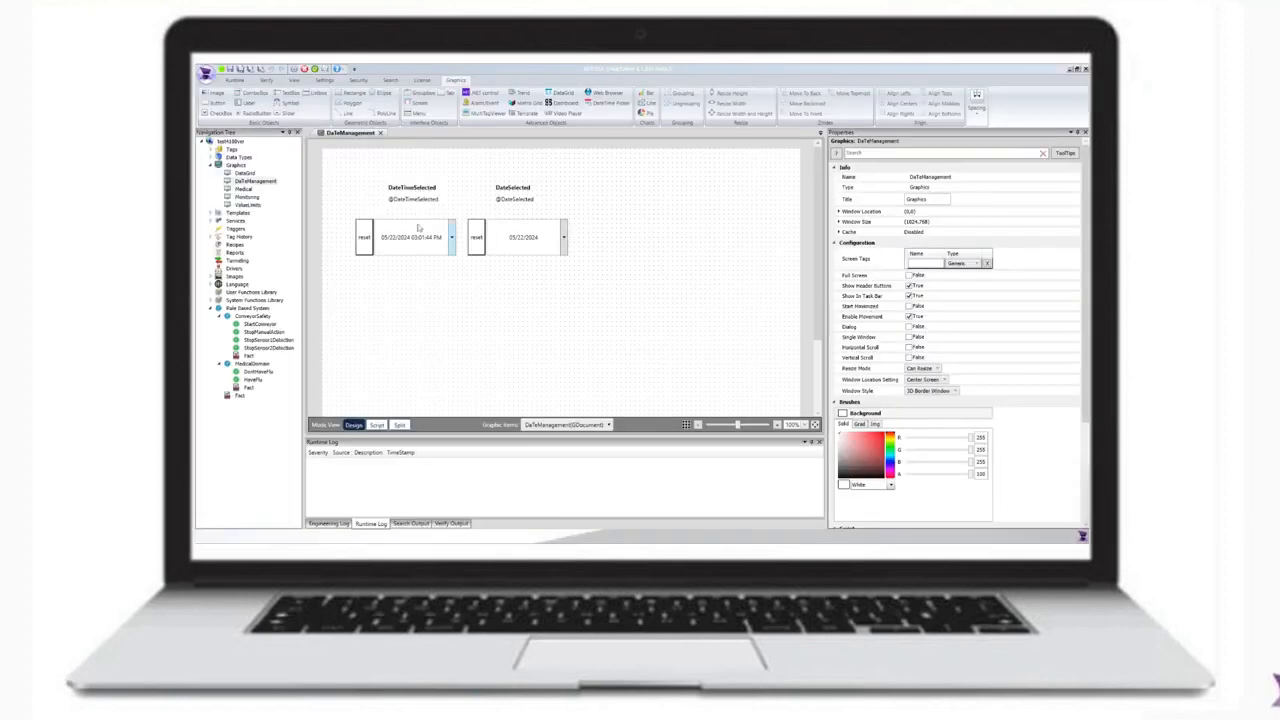
{"action": "left_click", "coordinate": [420, 230]}
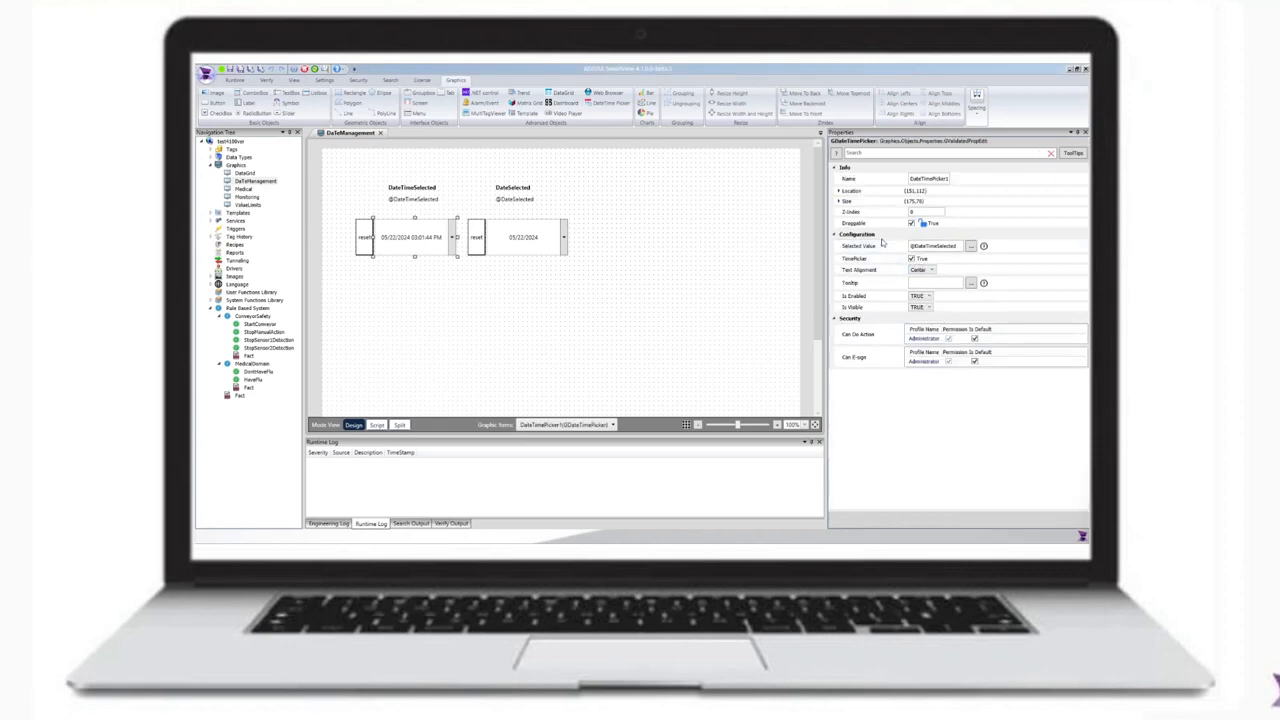
{"action": "left_click", "coordinate": [535, 245]}
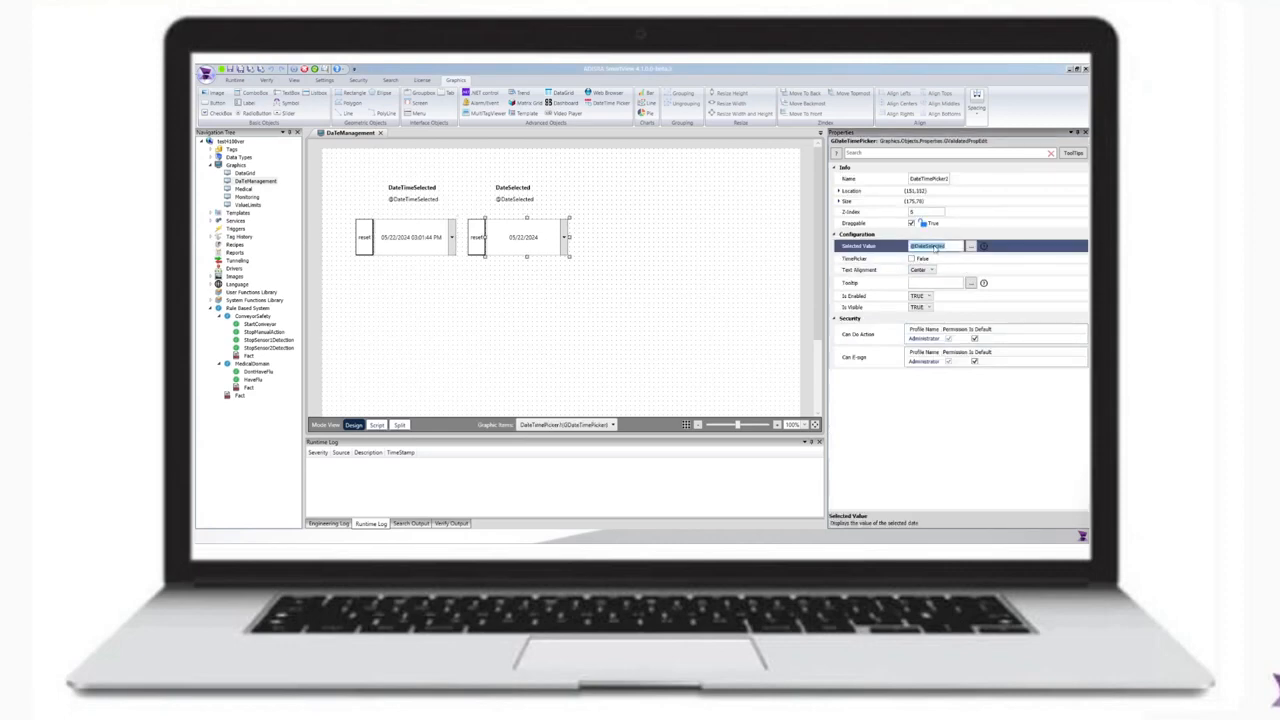
{"action": "left_click", "coordinate": [411, 234]}
{"action": "left_click", "coordinate": [563, 314]}
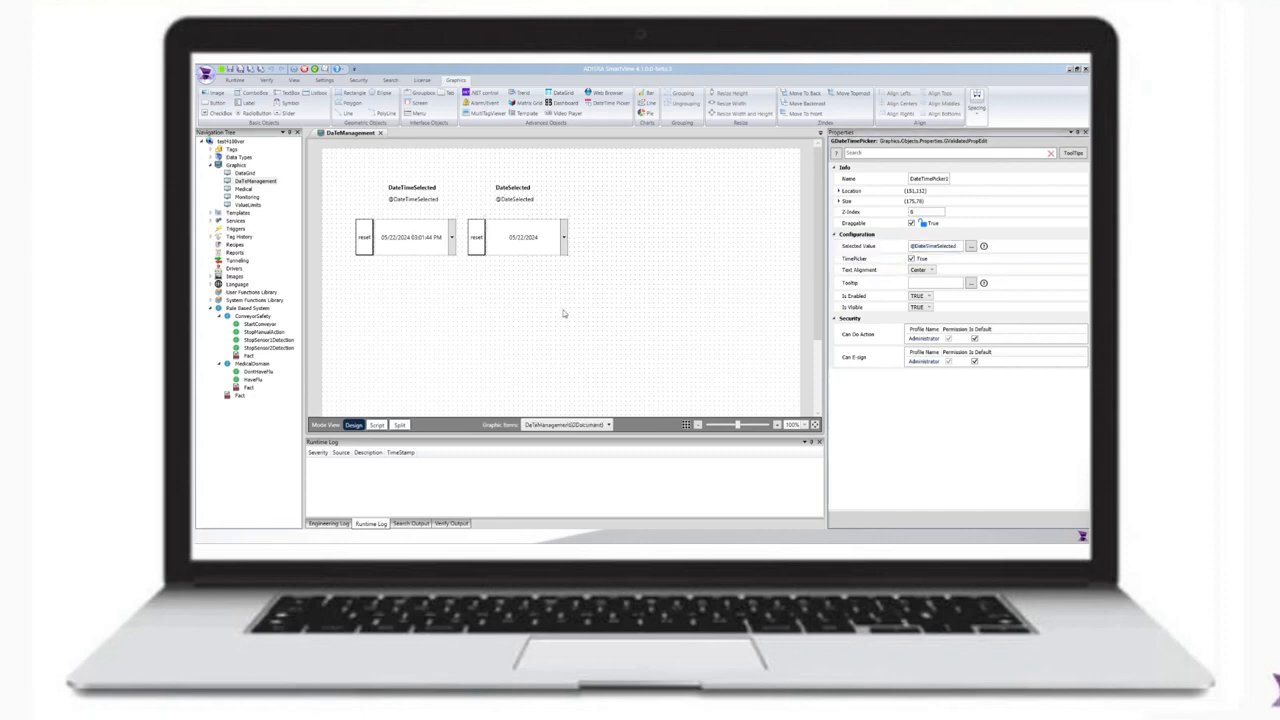
{"action": "left_click", "coordinate": [539, 242]}
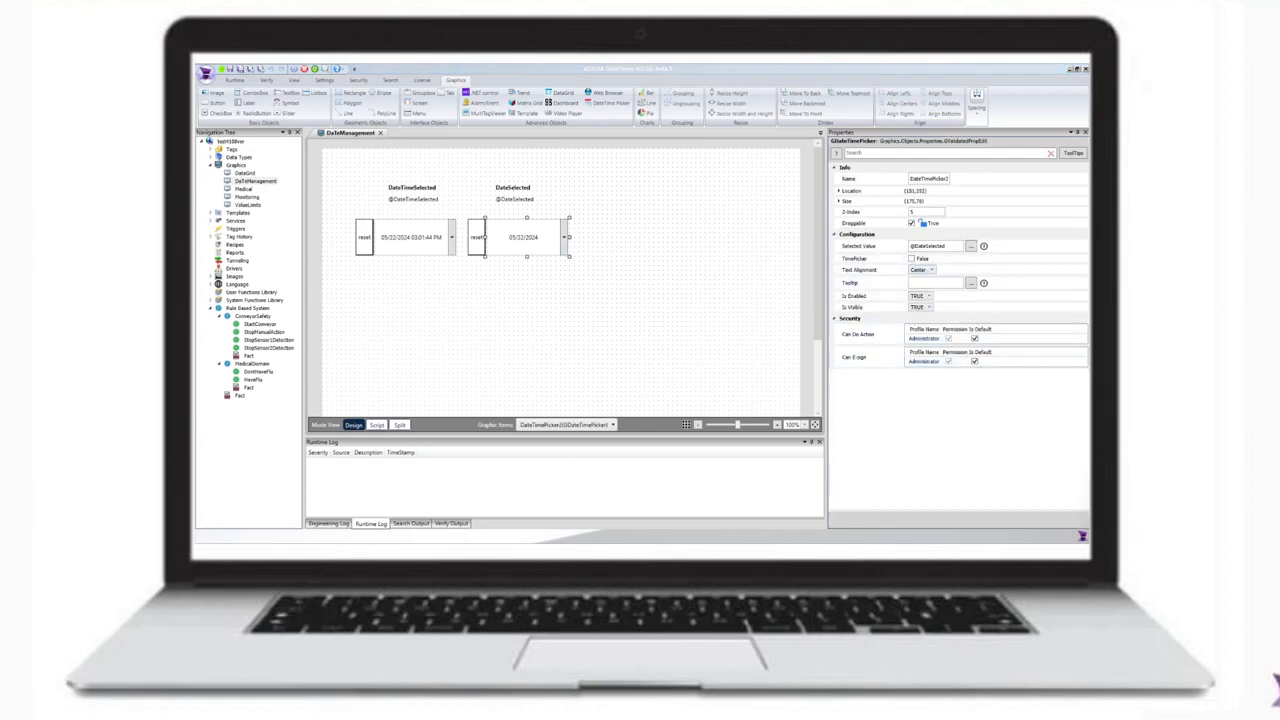
In the running graphic, pick 05/29/2025 in the DateTimeSelected picker and reopen its calendar for adjusting the time
{"action": "left_click_drag", "start_coordinate": [722, 269], "coordinate": [638, 197]}
{"action": "left_click", "coordinate": [599, 290]}
{"action": "left_click", "coordinate": [565, 367]}
{"action": "left_click", "coordinate": [599, 290]}
{"action": "left_click", "coordinate": [575, 371]}
{"action": "left_click", "coordinate": [599, 290]}
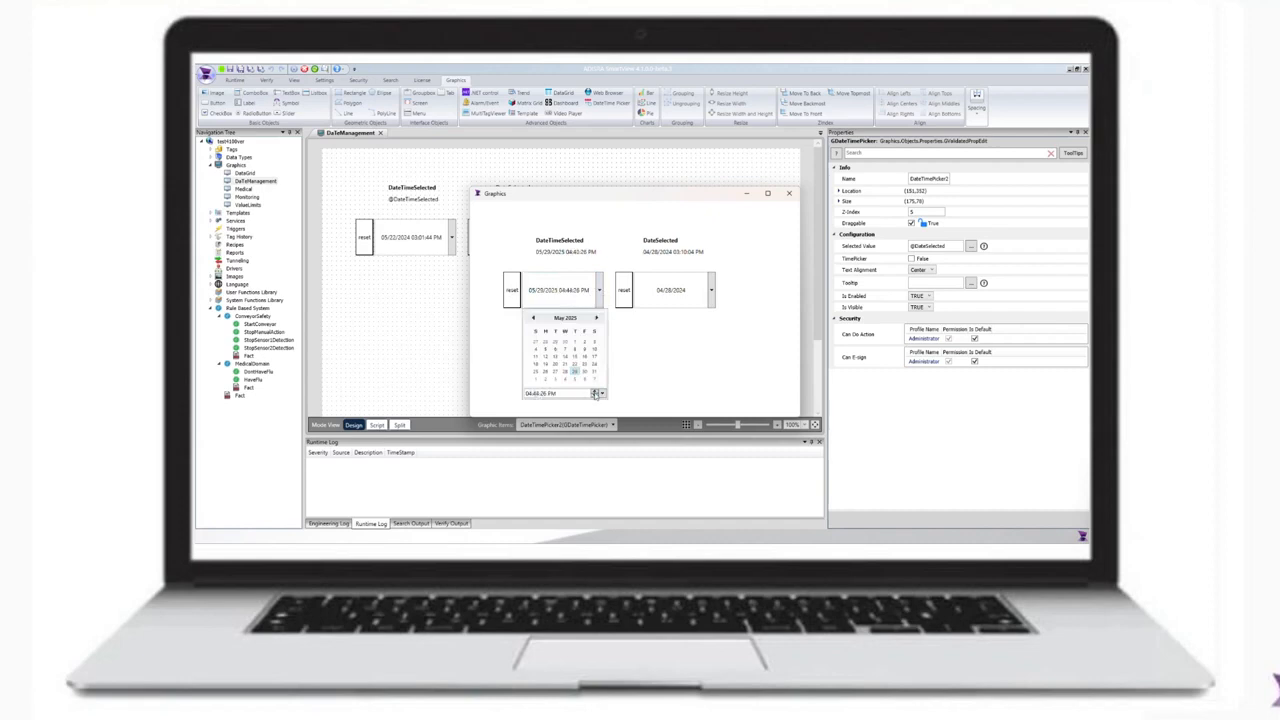
Reset the DateSelected picker in the running graphic and pick new dates from its calendar
{"action": "left_click", "coordinate": [682, 288]}
{"action": "left_click", "coordinate": [711, 290]}
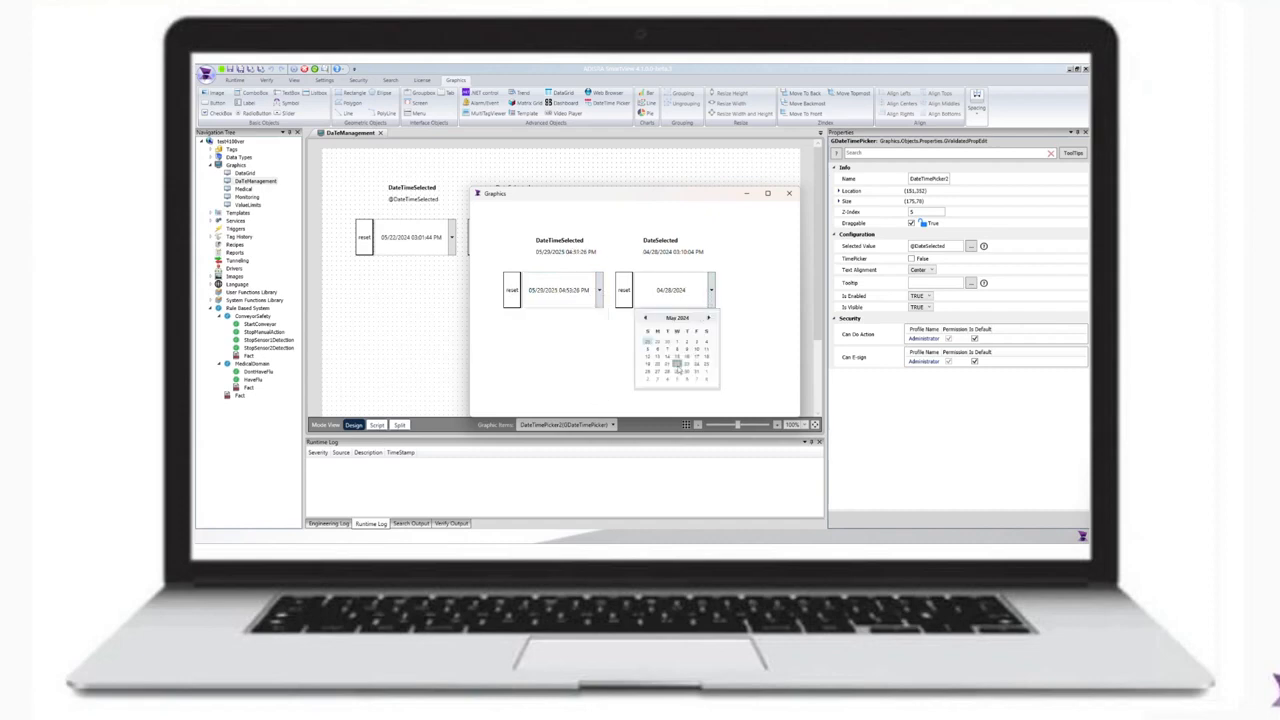
{"action": "left_click", "coordinate": [624, 292]}
{"action": "left_click", "coordinate": [711, 292]}
{"action": "left_click", "coordinate": [658, 363]}
{"action": "left_click", "coordinate": [711, 291]}
{"action": "left_click", "coordinate": [675, 373]}
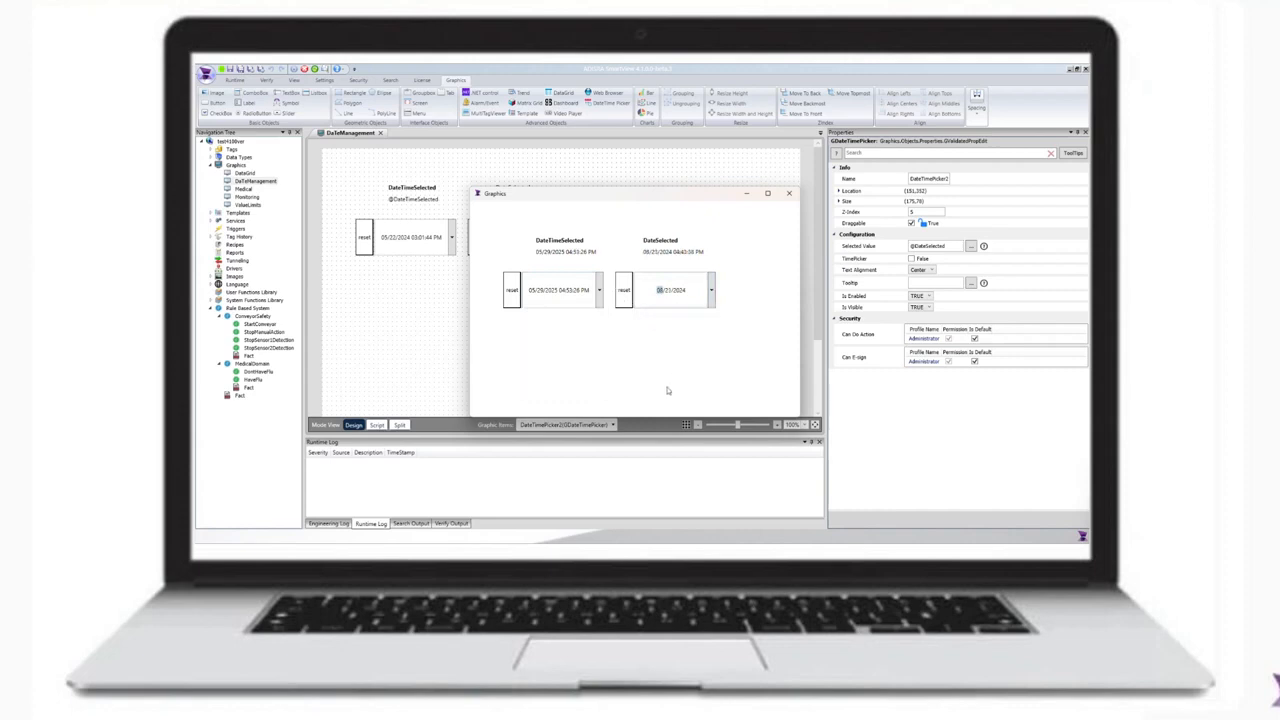